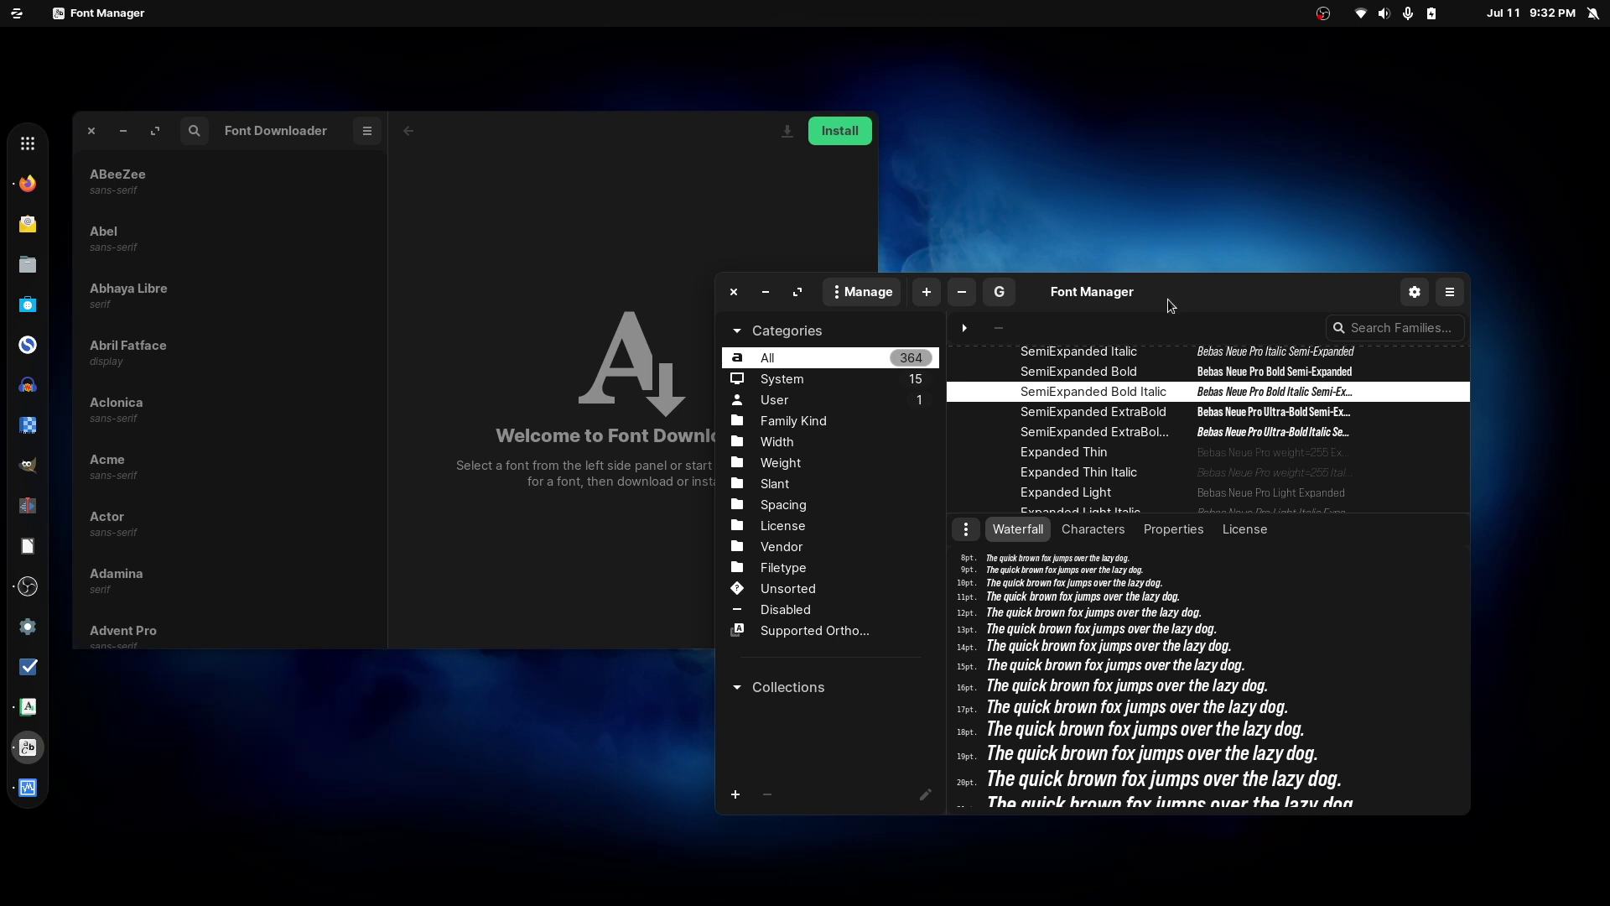
pyautogui.moveTo(1169, 299); pyautogui.dragTo(1145, 305)
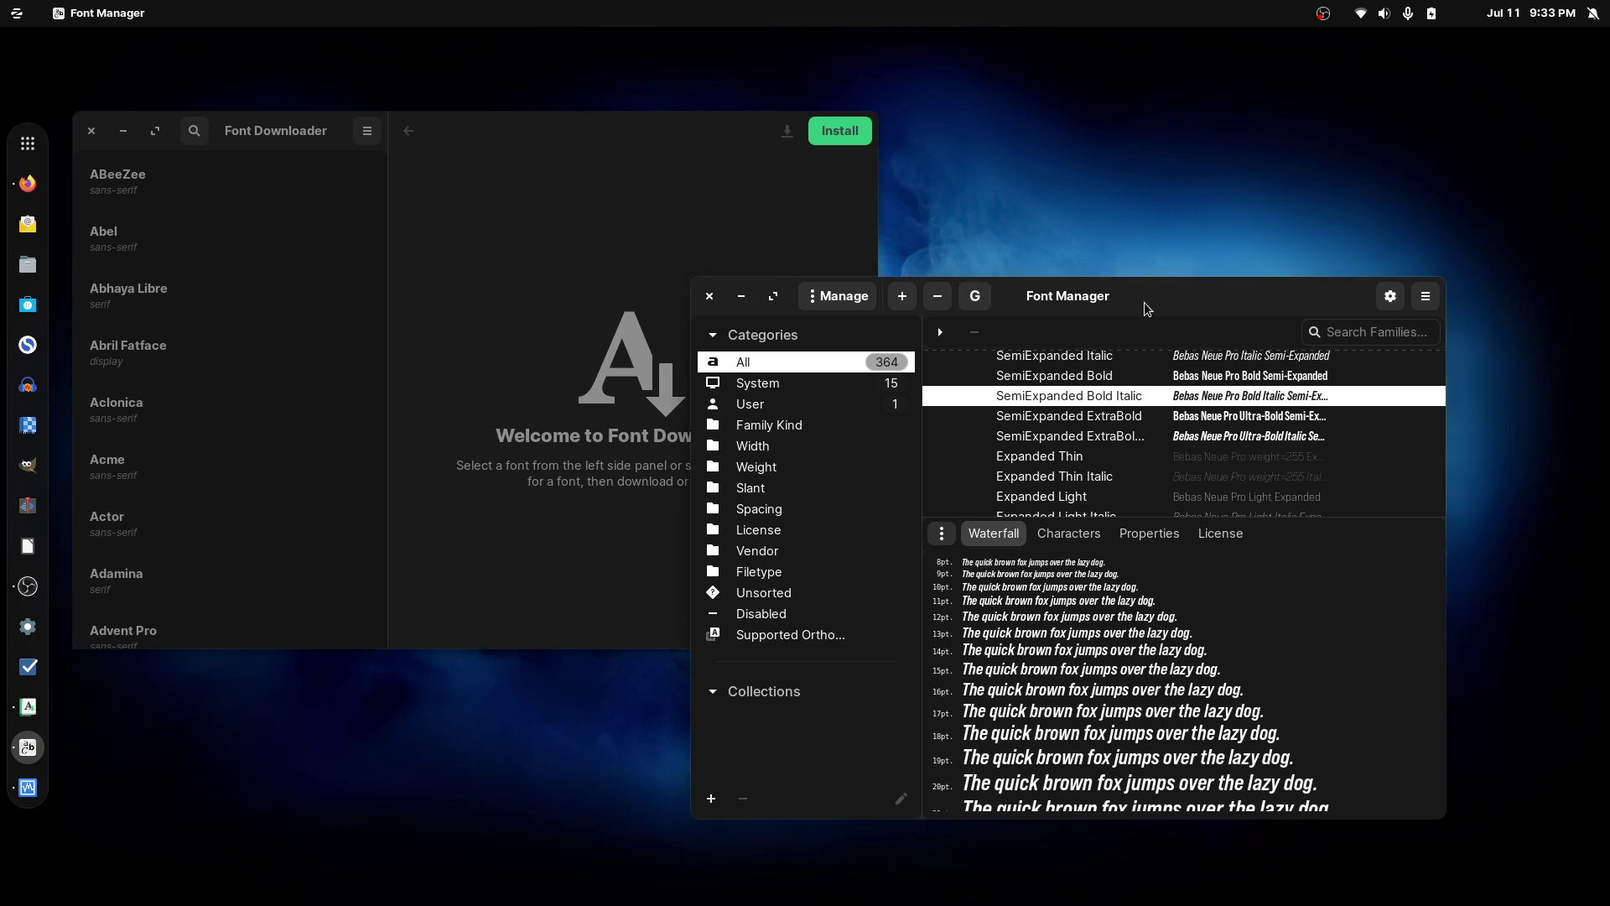
pyautogui.moveTo(1142, 304); pyautogui.dragTo(1209, 306)
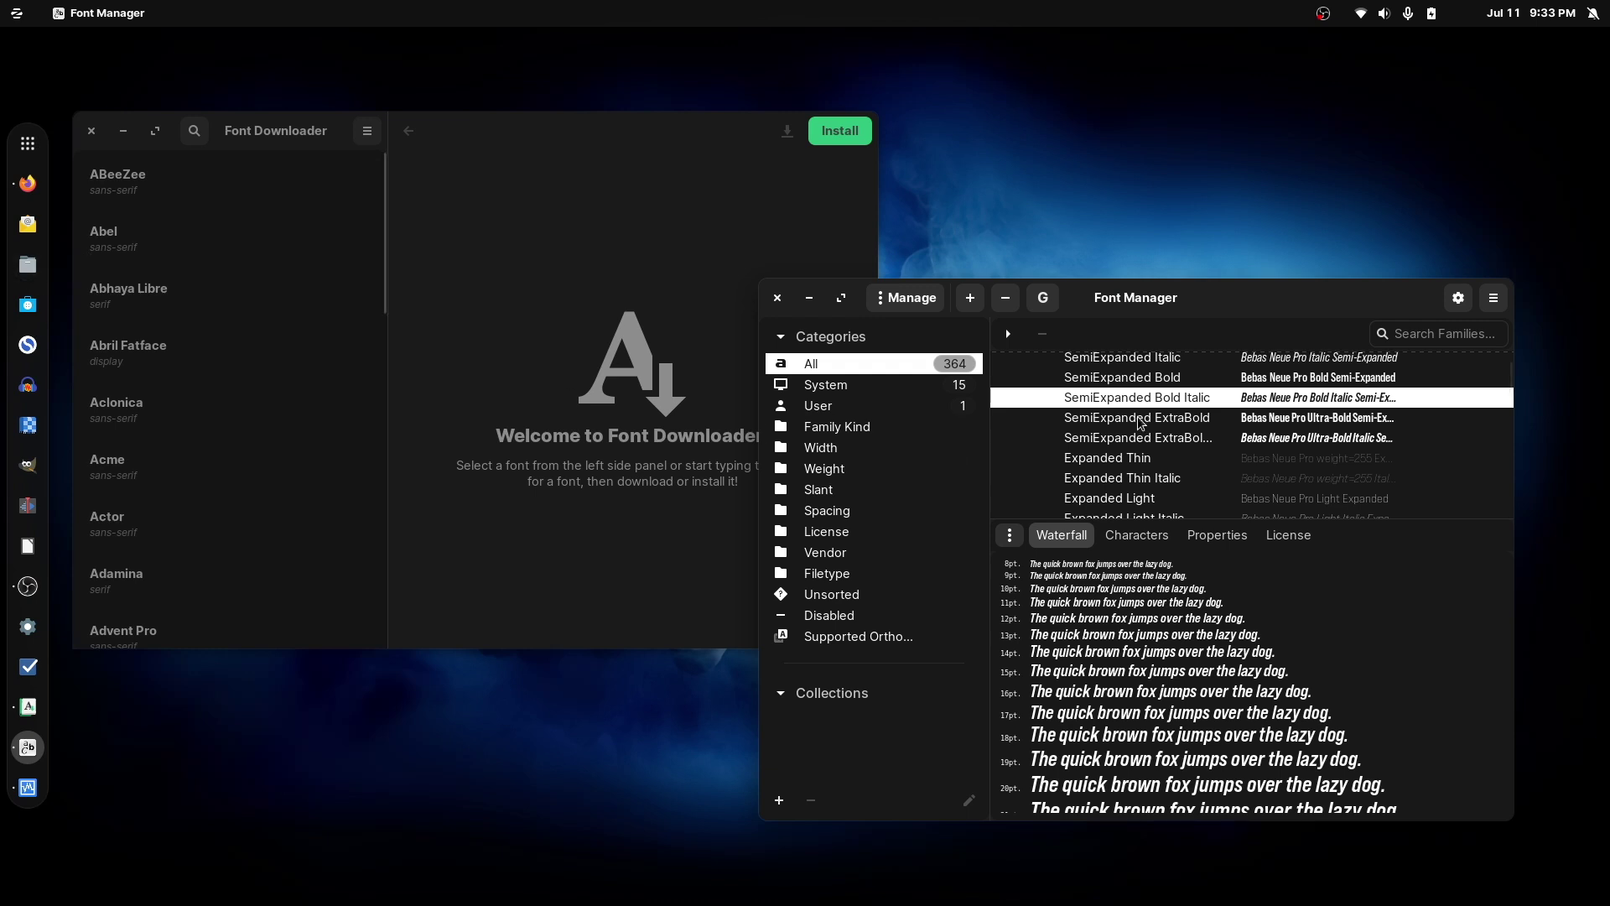
pyautogui.moveTo(1195, 316); pyautogui.dragTo(1145, 312)
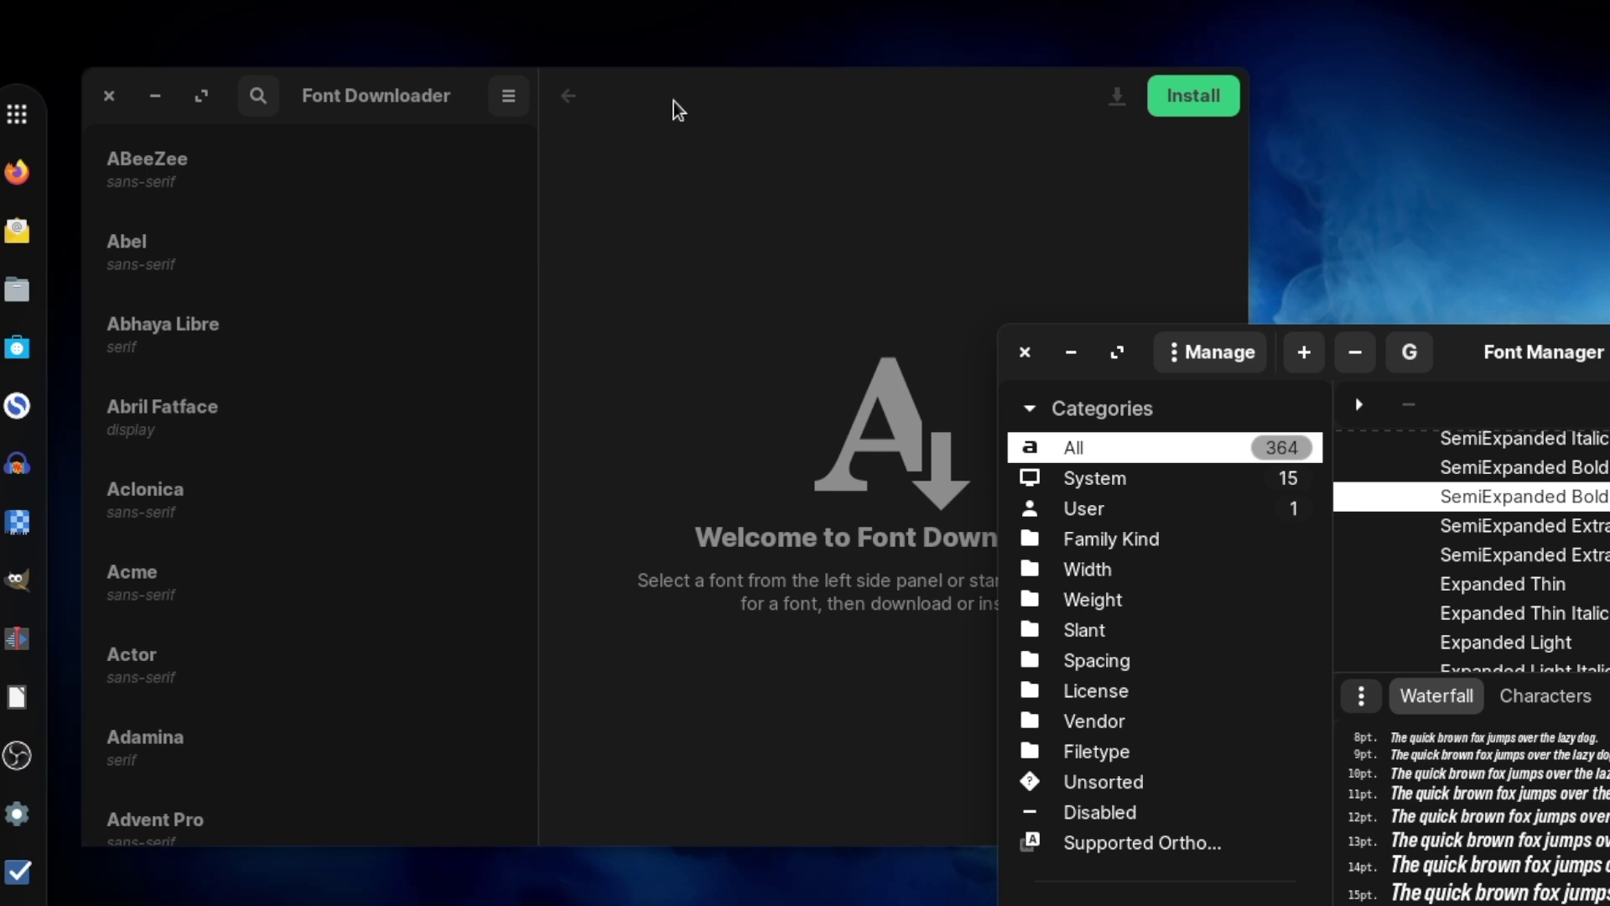
# Switch to Font Downloader, search its fonts for "beba" and preview the Bebas Neue font.
pyautogui.click(673, 107)
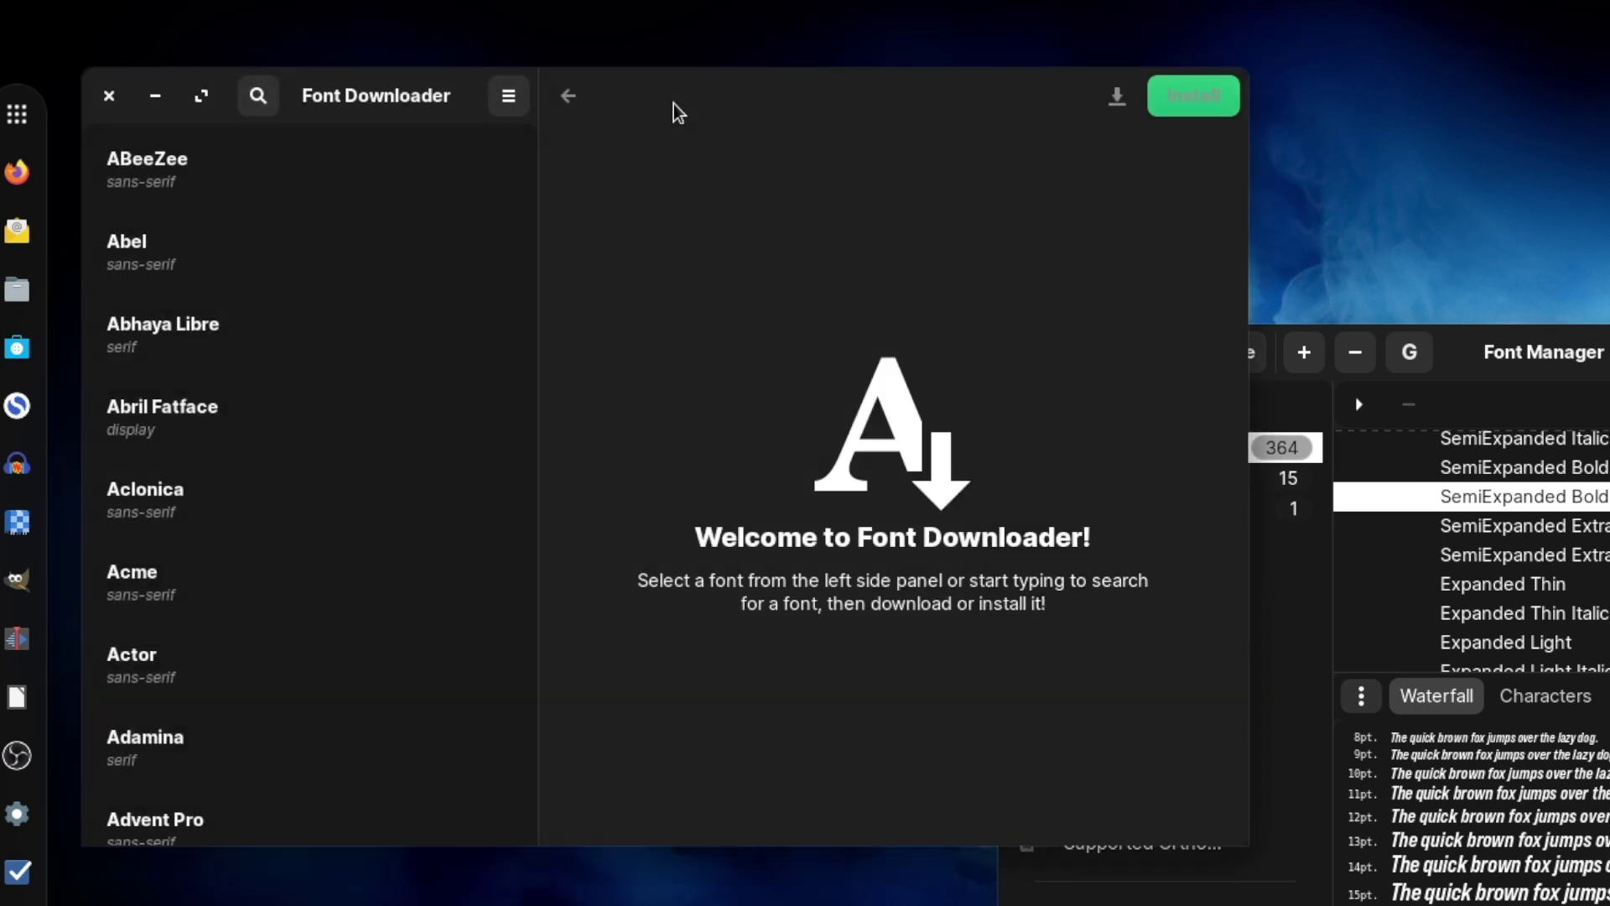
pyautogui.moveTo(615, 95); pyautogui.dragTo(770, 130)
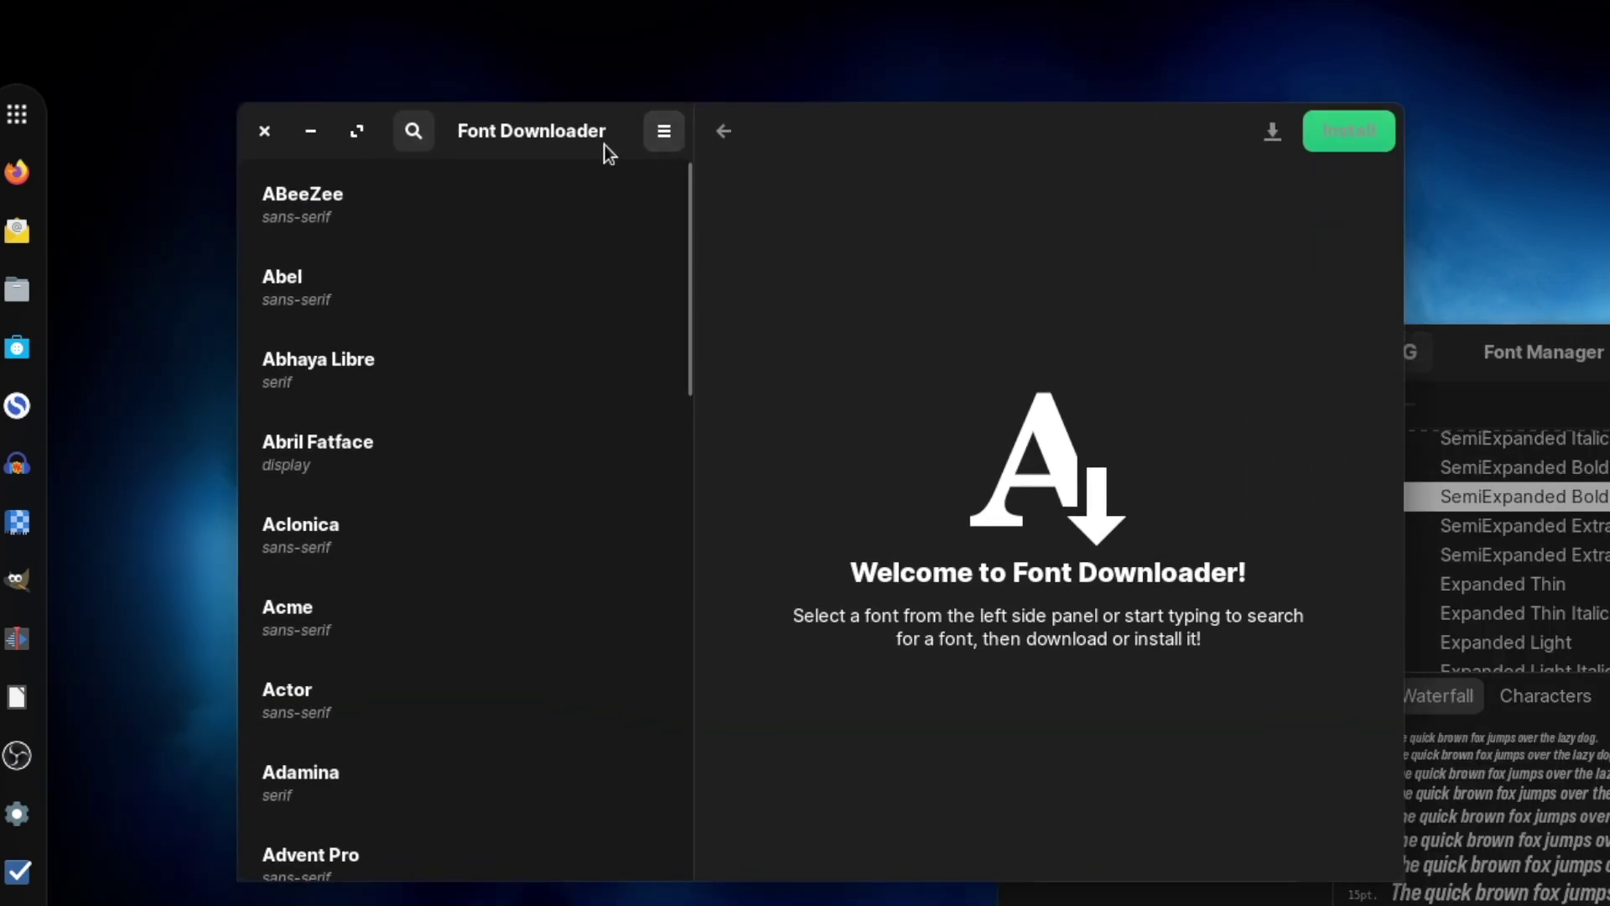
pyautogui.click(425, 143)
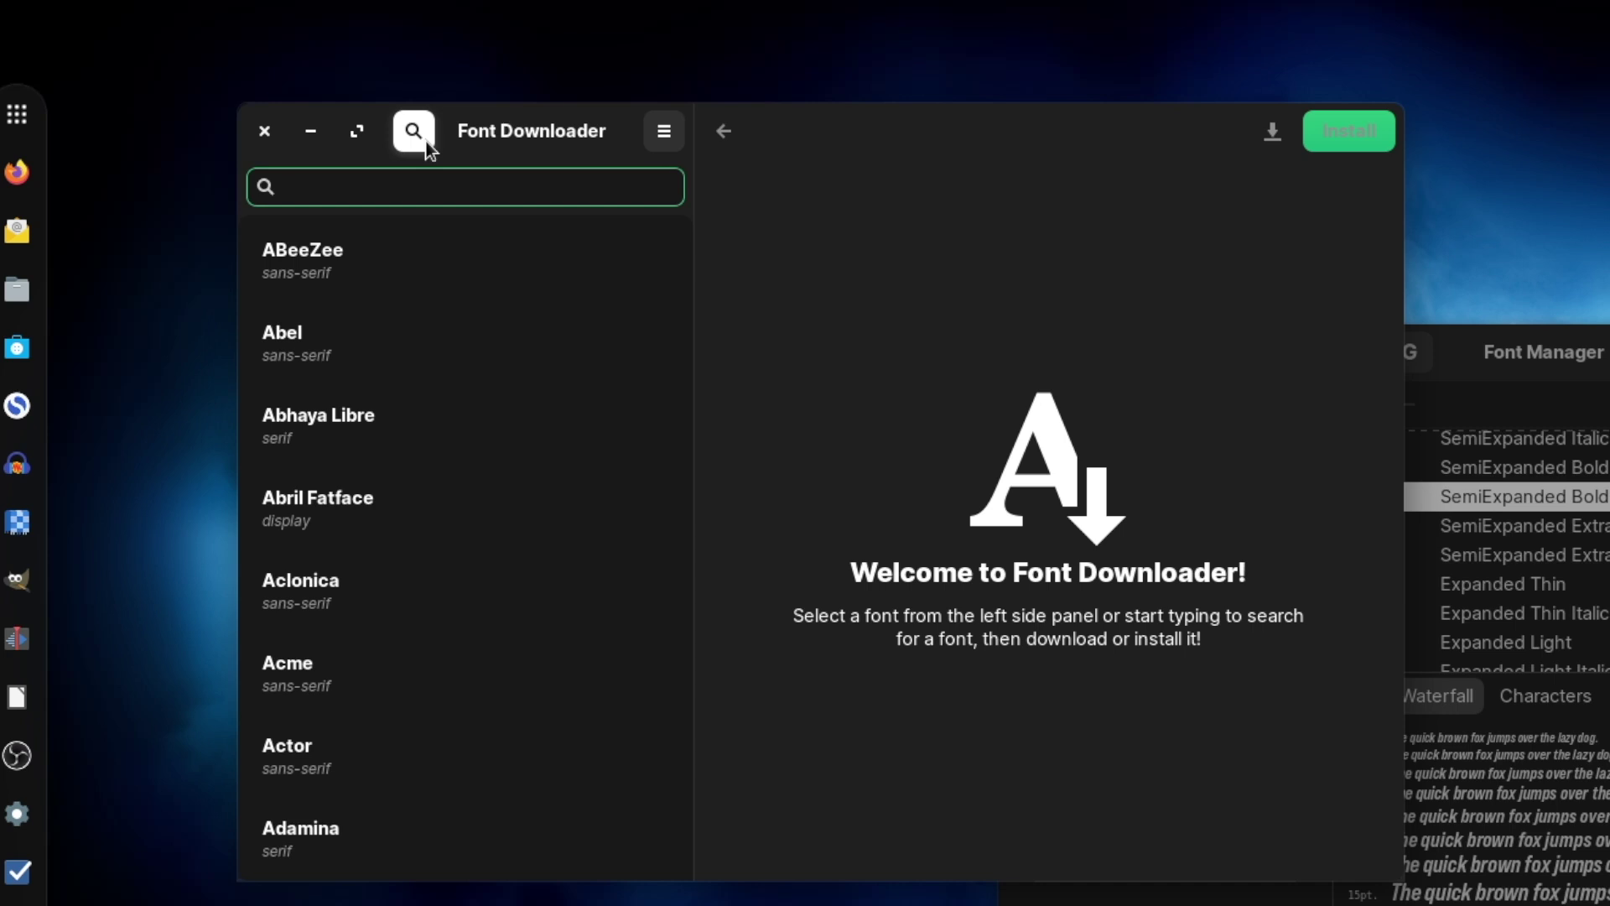
pyautogui.write('beba')
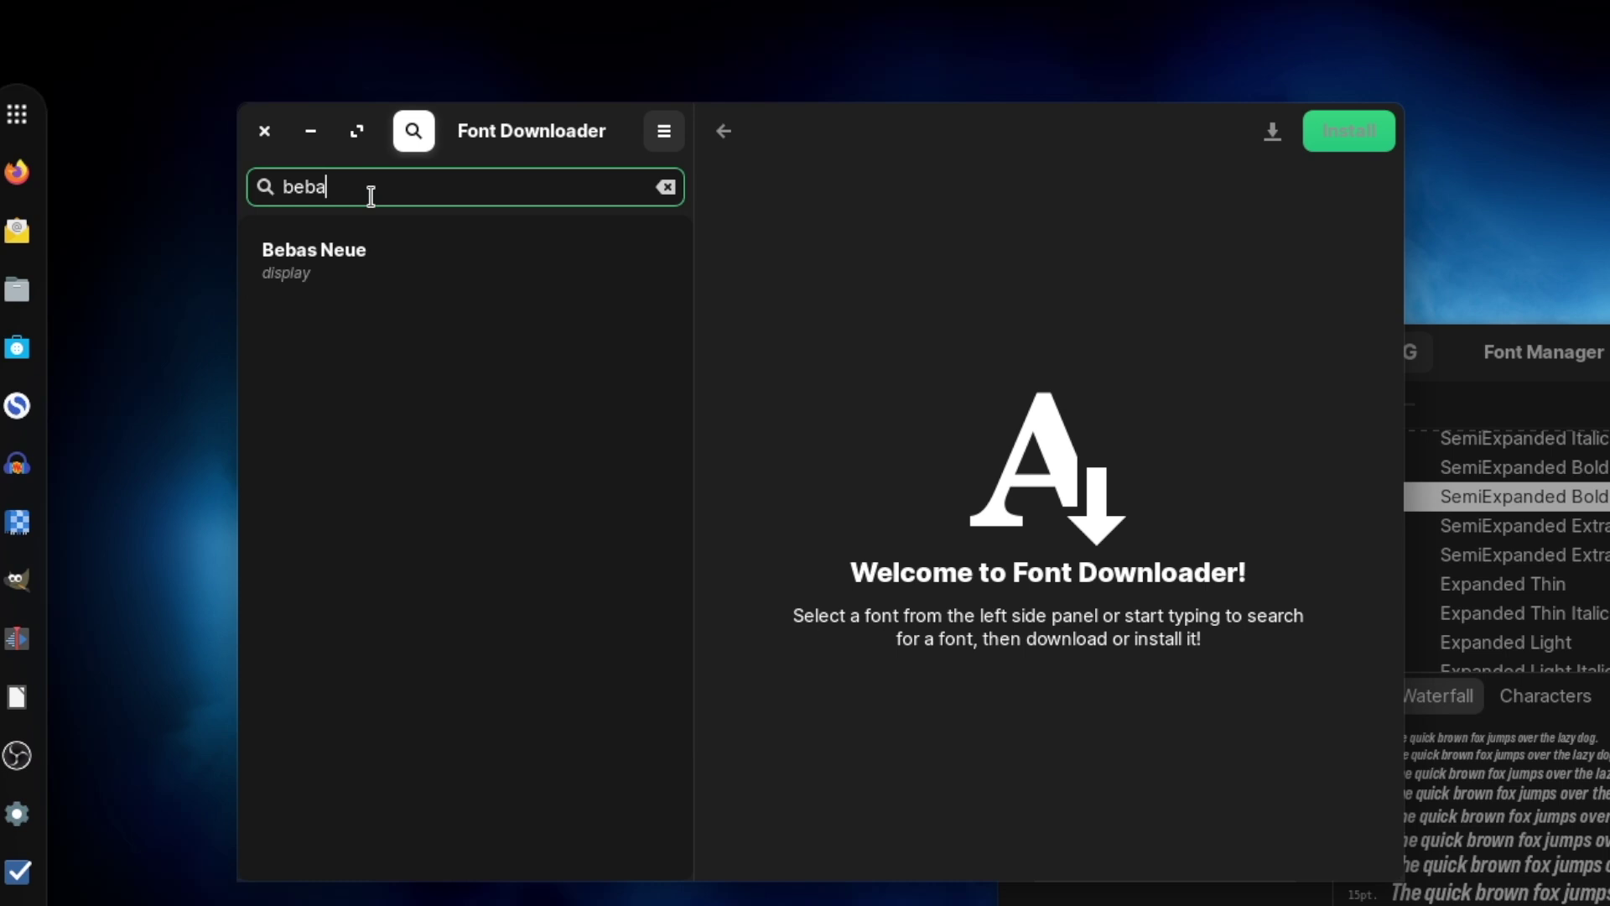
pyautogui.click(375, 283)
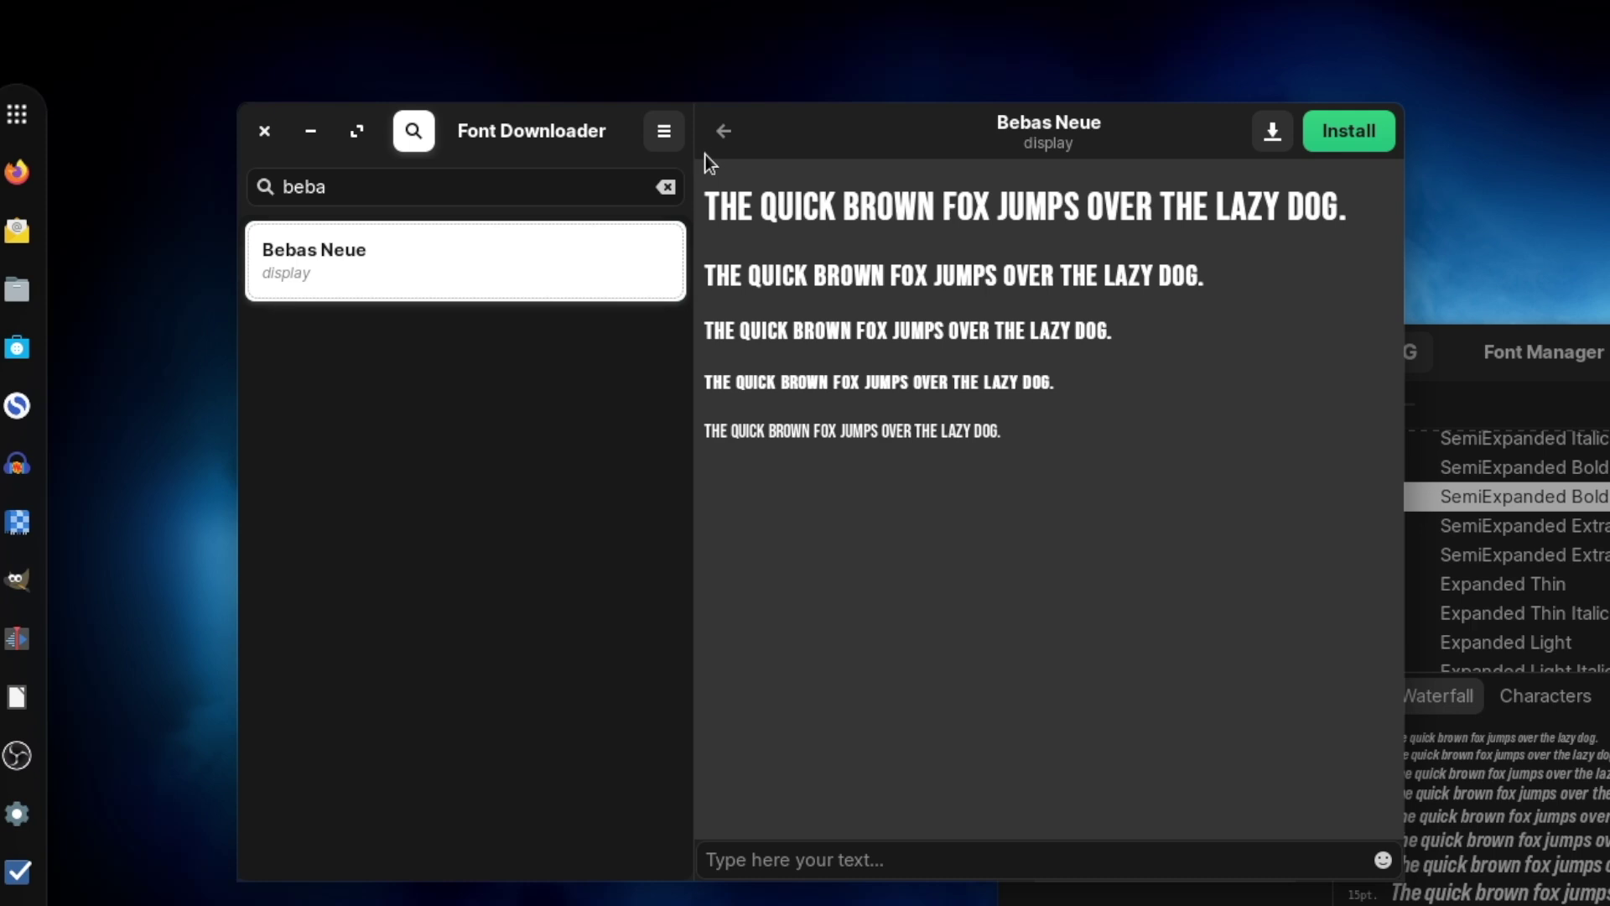
pyautogui.moveTo(852, 142); pyautogui.dragTo(806, 110)
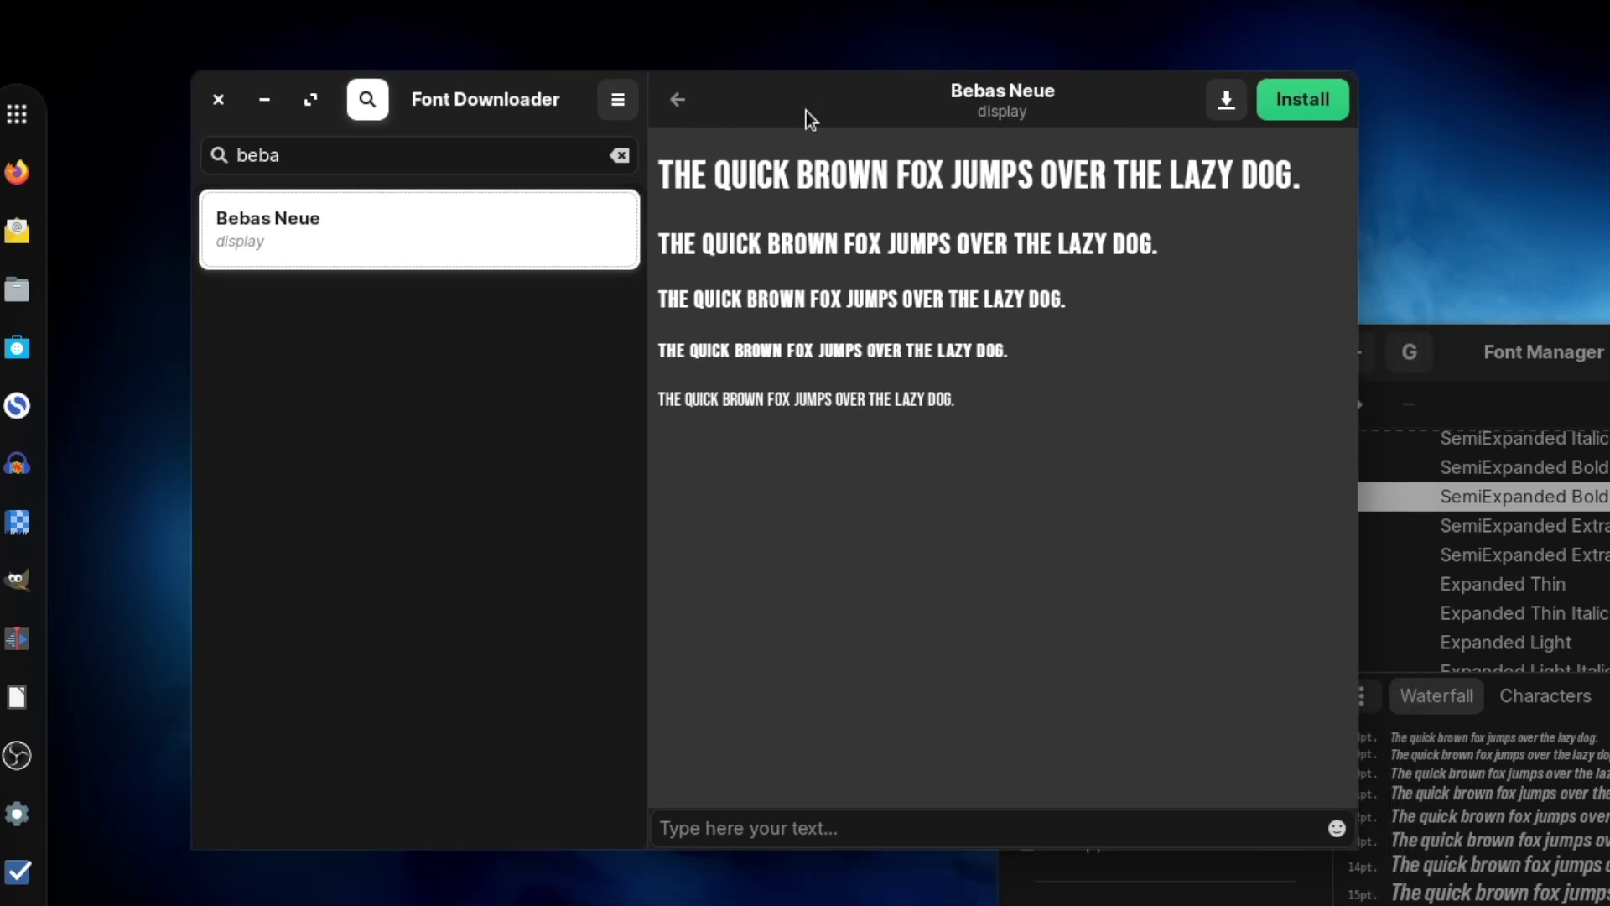
# Bring Font Manager to the front and close the Font Downloader window.
pyautogui.hotkey('alt', 'Tab')
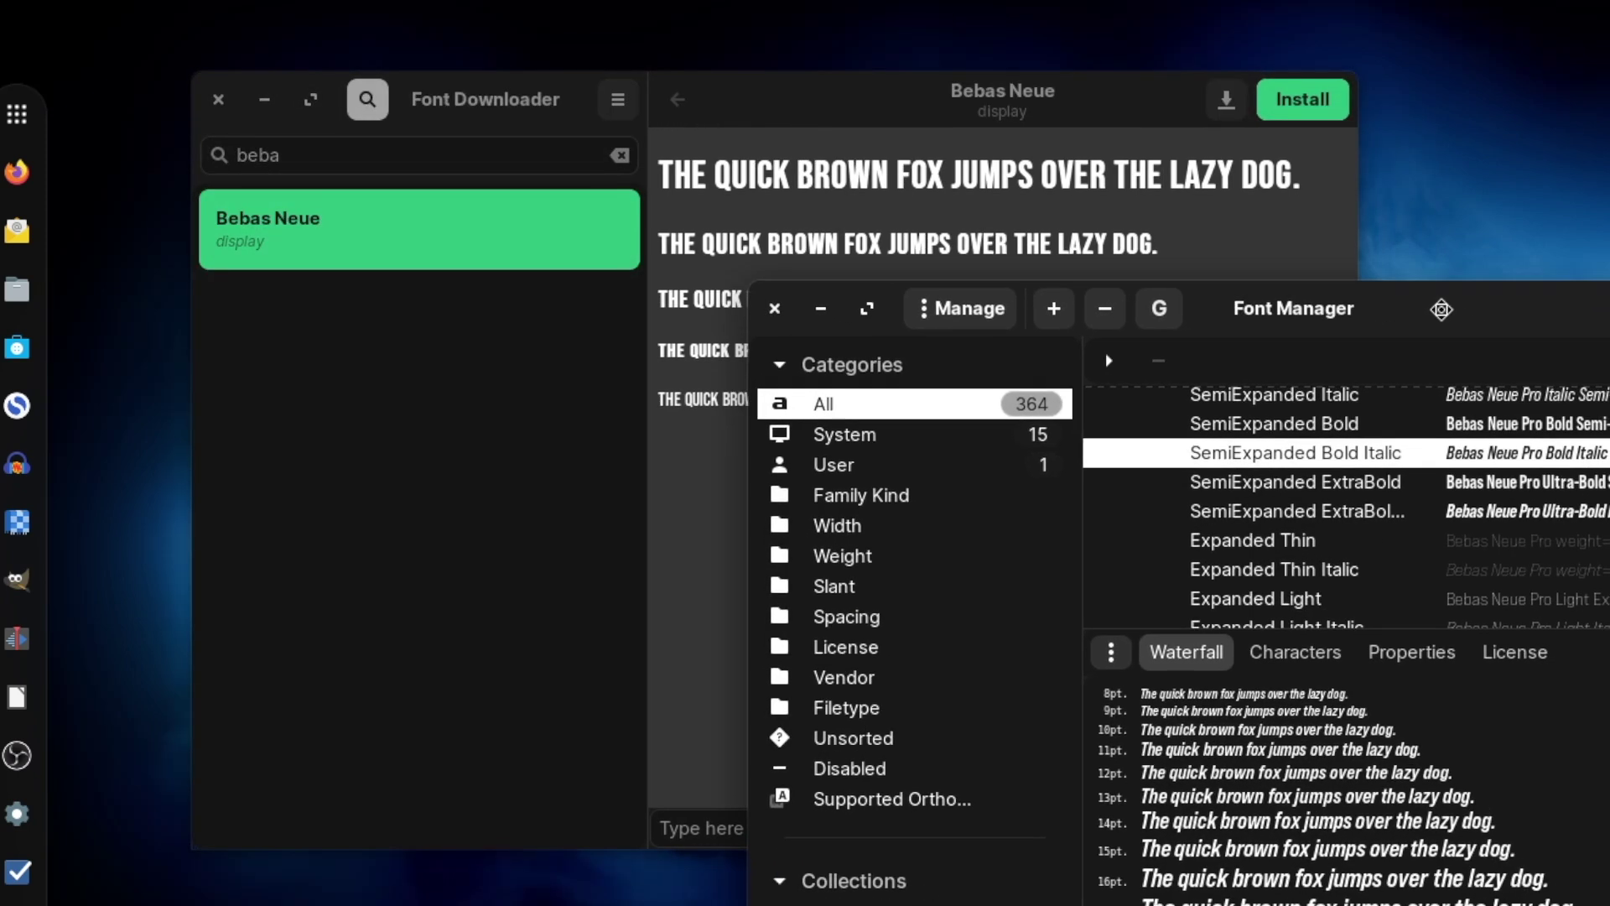
pyautogui.click(218, 99)
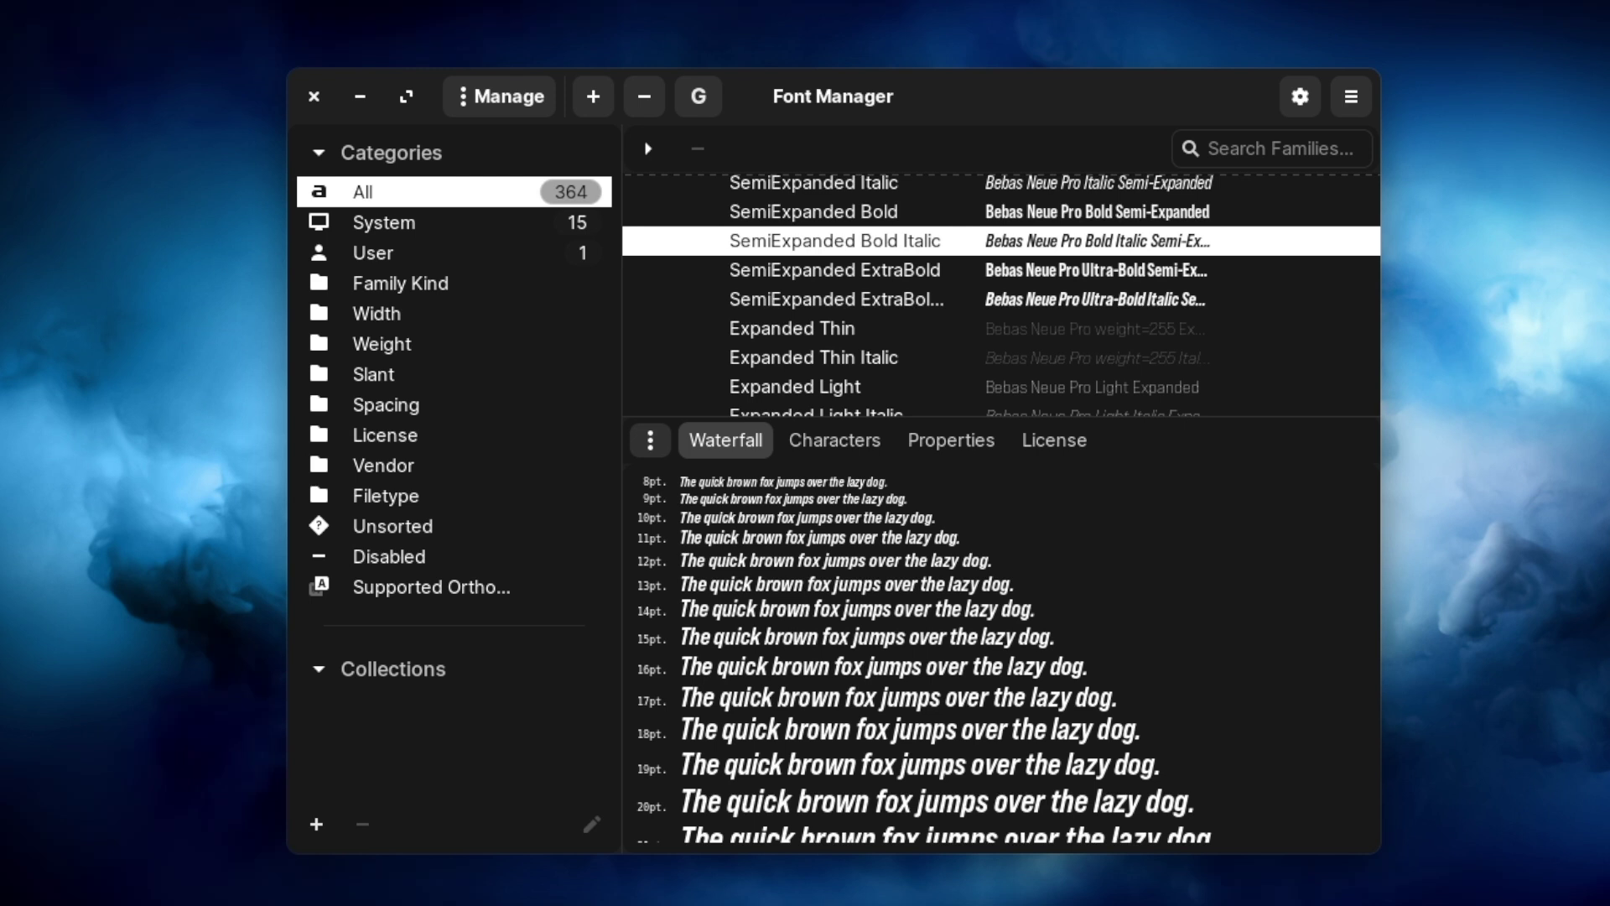
# Open the font(1) folder from Downloads in the file manager and move its window clear of Font Manager.
pyautogui.press('super+e')
pyautogui.moveTo(872, 144); pyautogui.dragTo(531, 78)
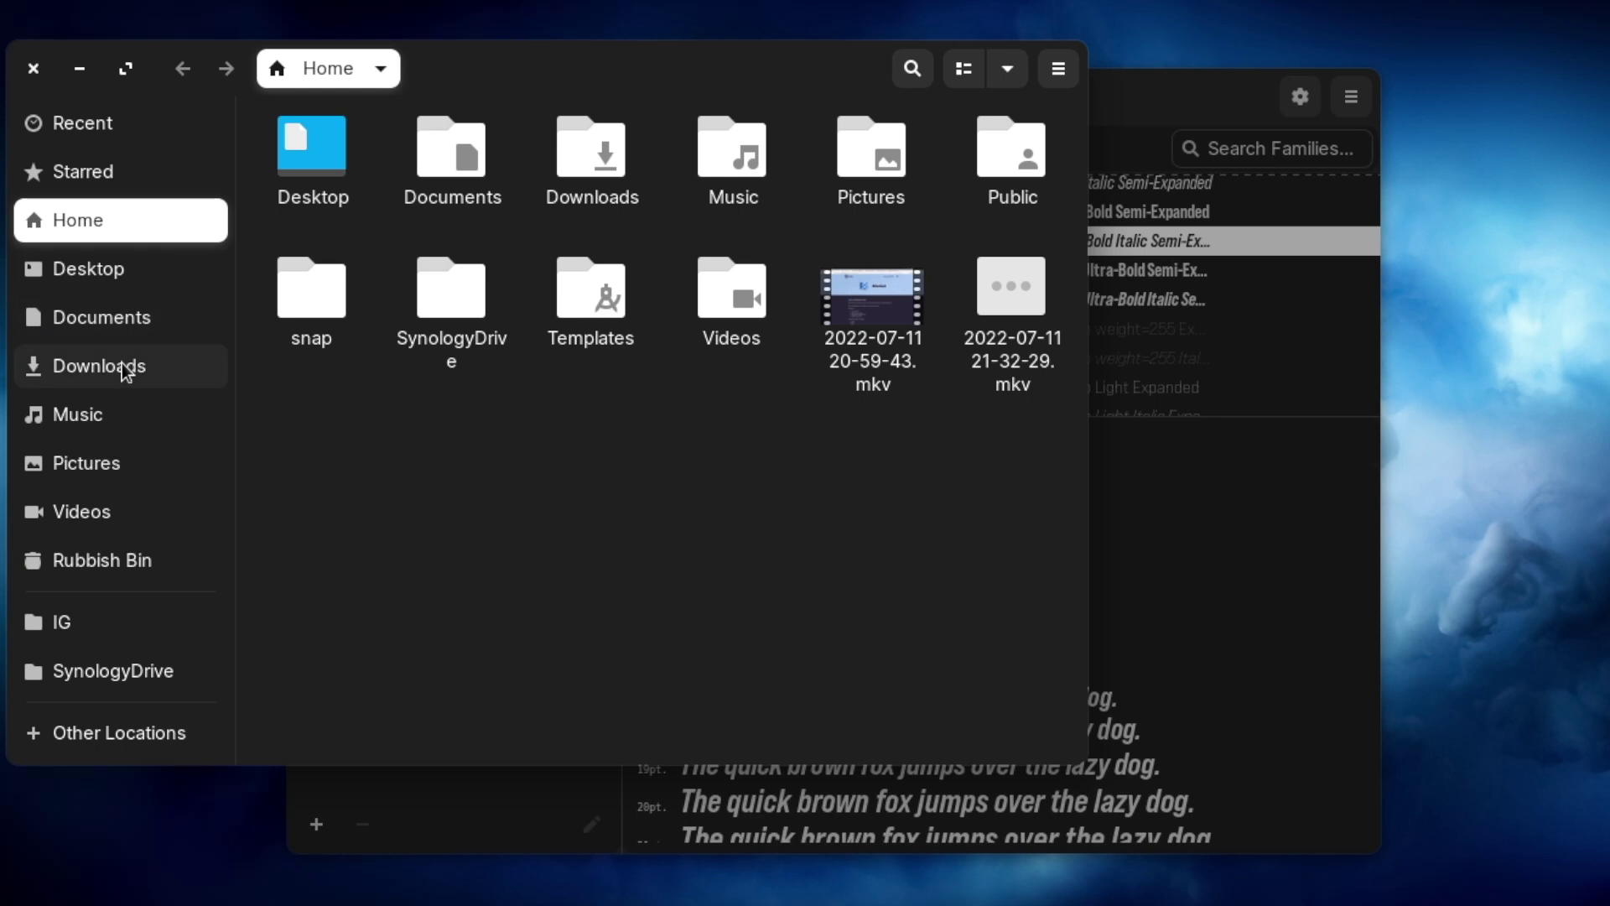
pyautogui.click(126, 369)
pyautogui.doubleClick(329, 163)
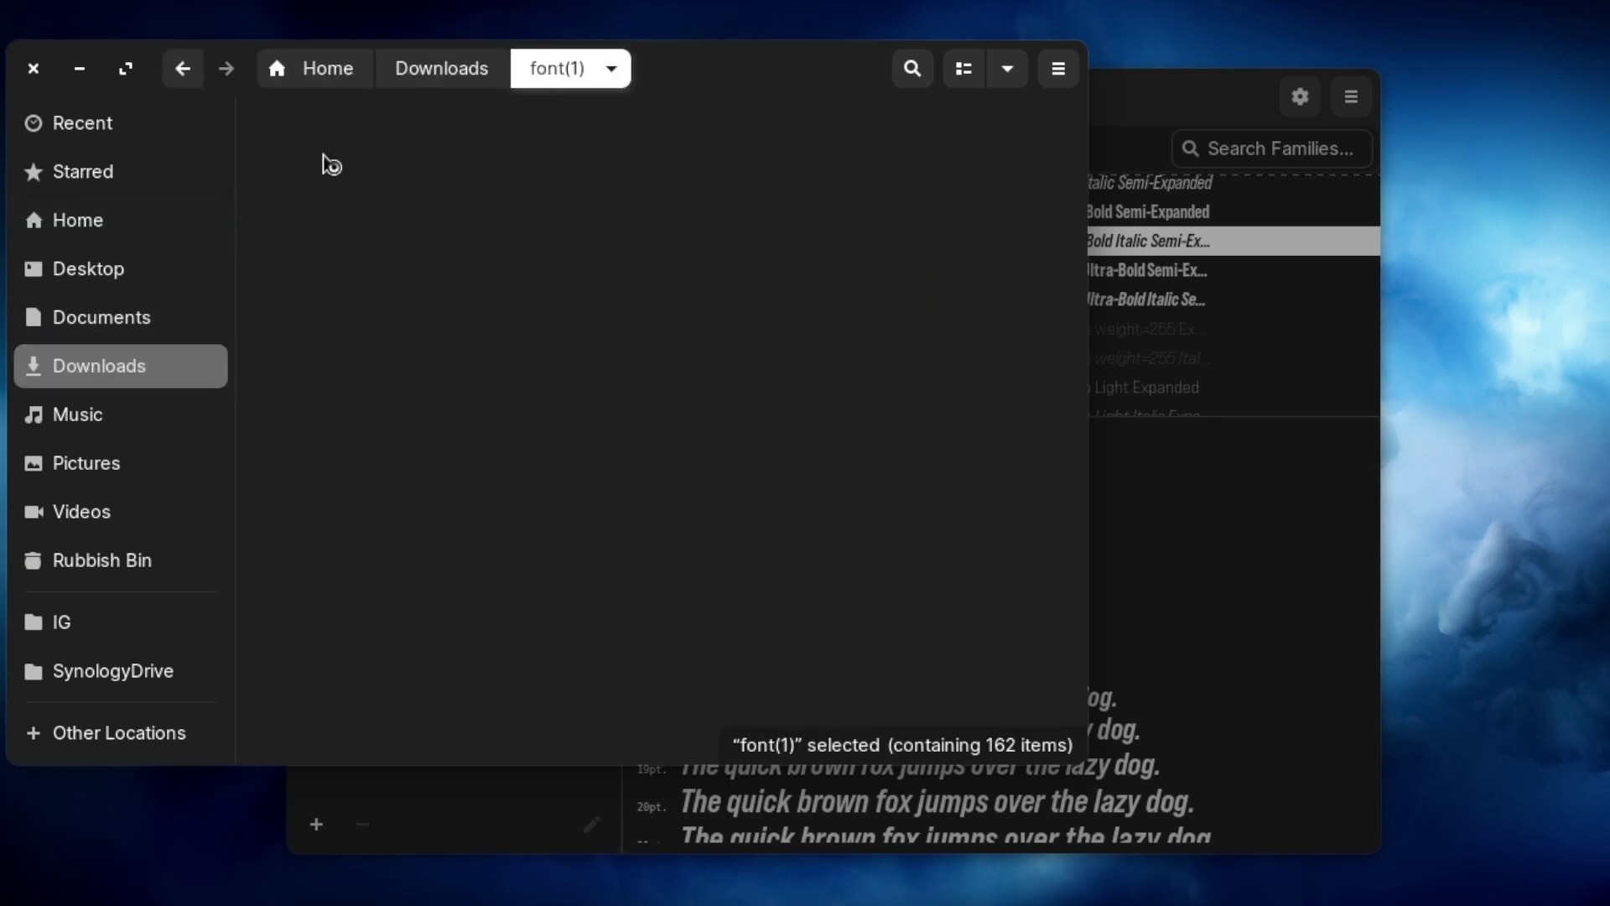
pyautogui.moveTo(747, 79); pyautogui.dragTo(1586, 203)
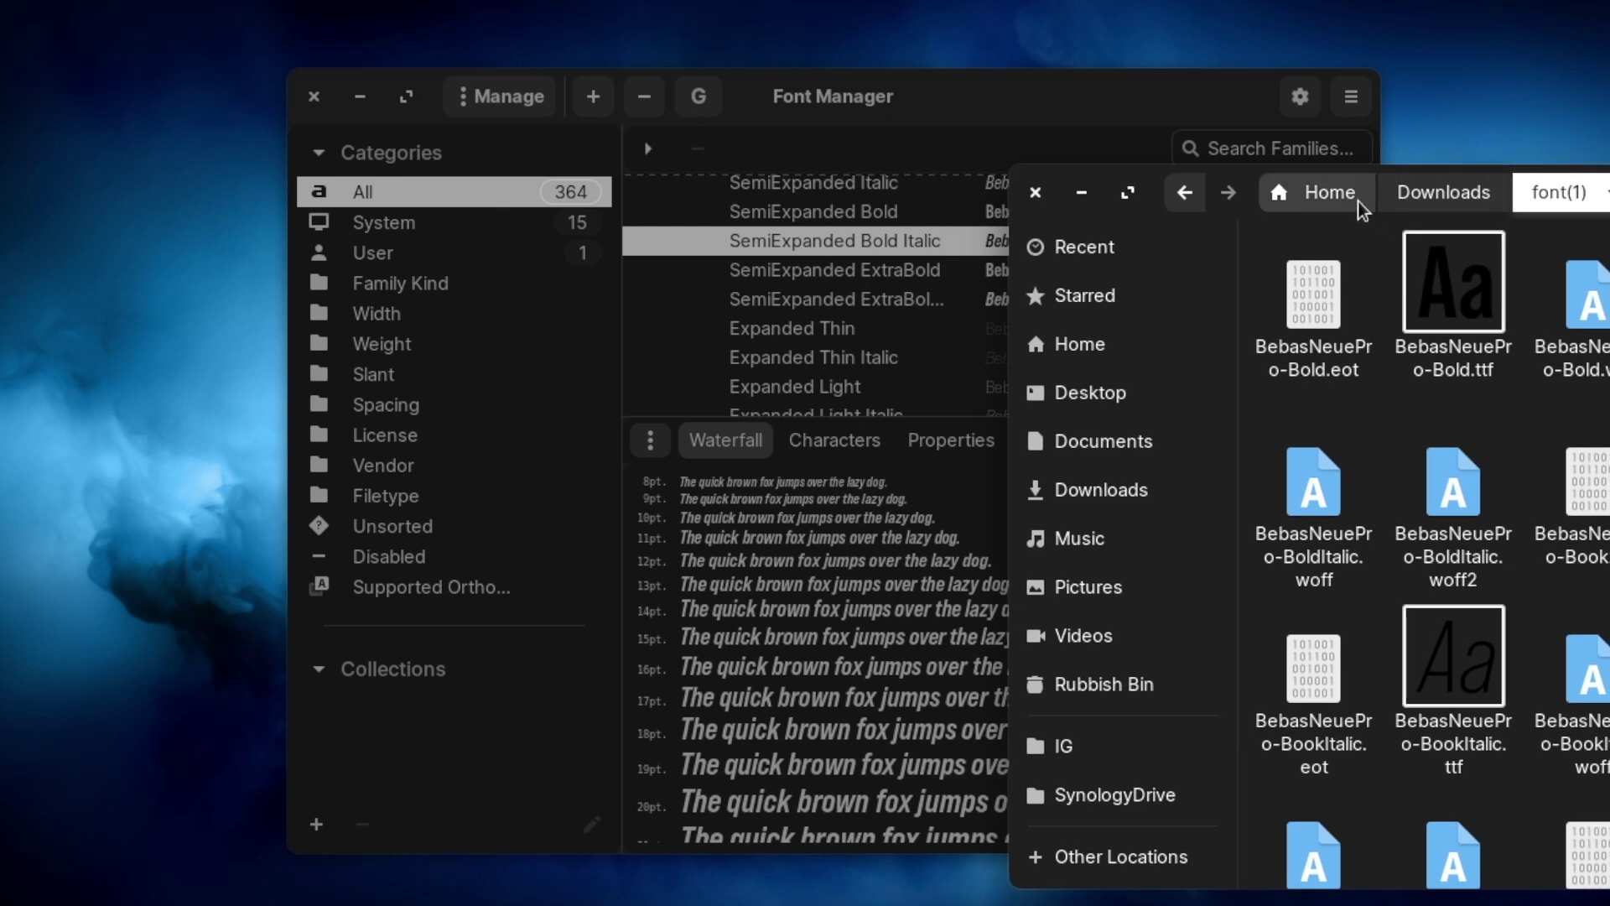
# Switch to Font Manager, place its window beside the file manager and display the System category's font families.
pyautogui.click(989, 102)
pyautogui.moveTo(978, 88); pyautogui.dragTo(741, 52)
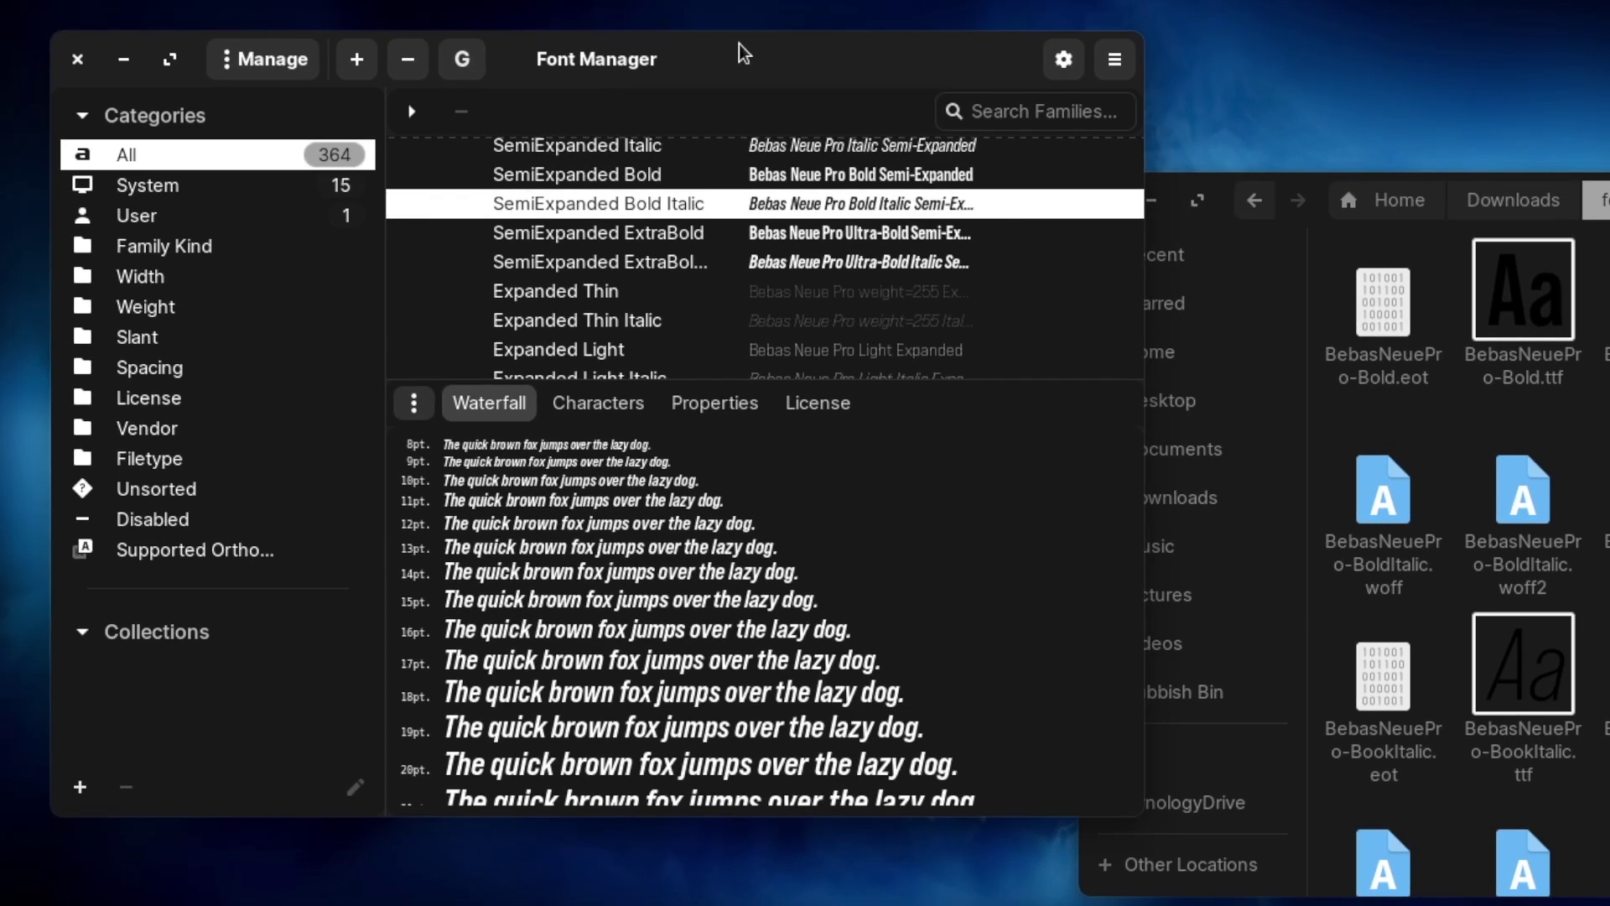
pyautogui.click(284, 188)
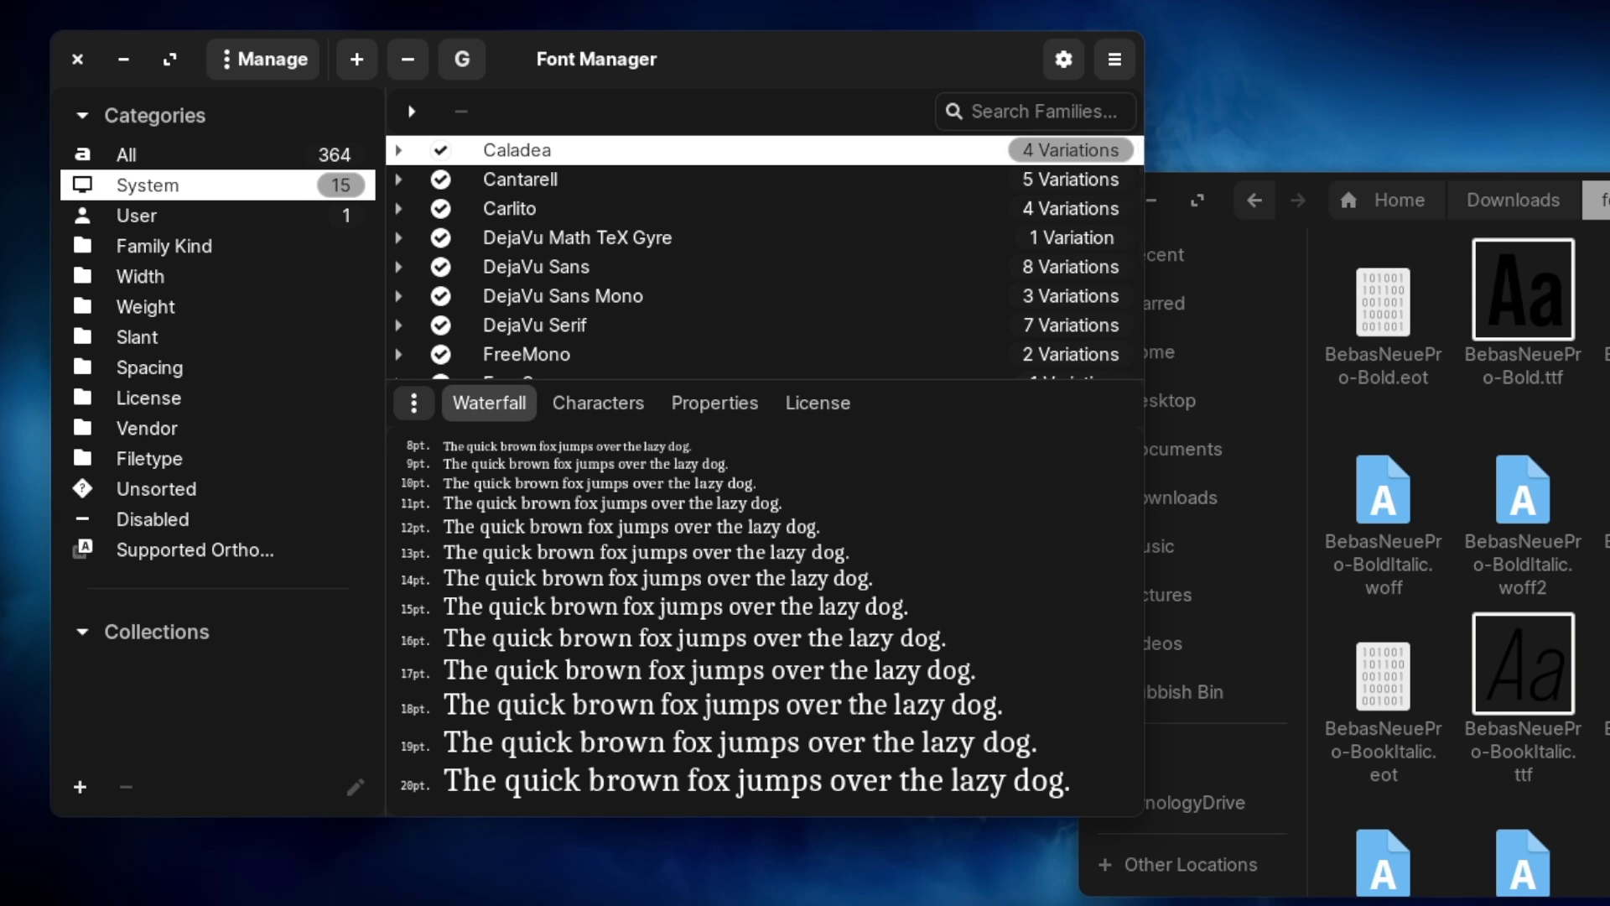
pyautogui.moveTo(850, 69); pyautogui.dragTo(834, 83)
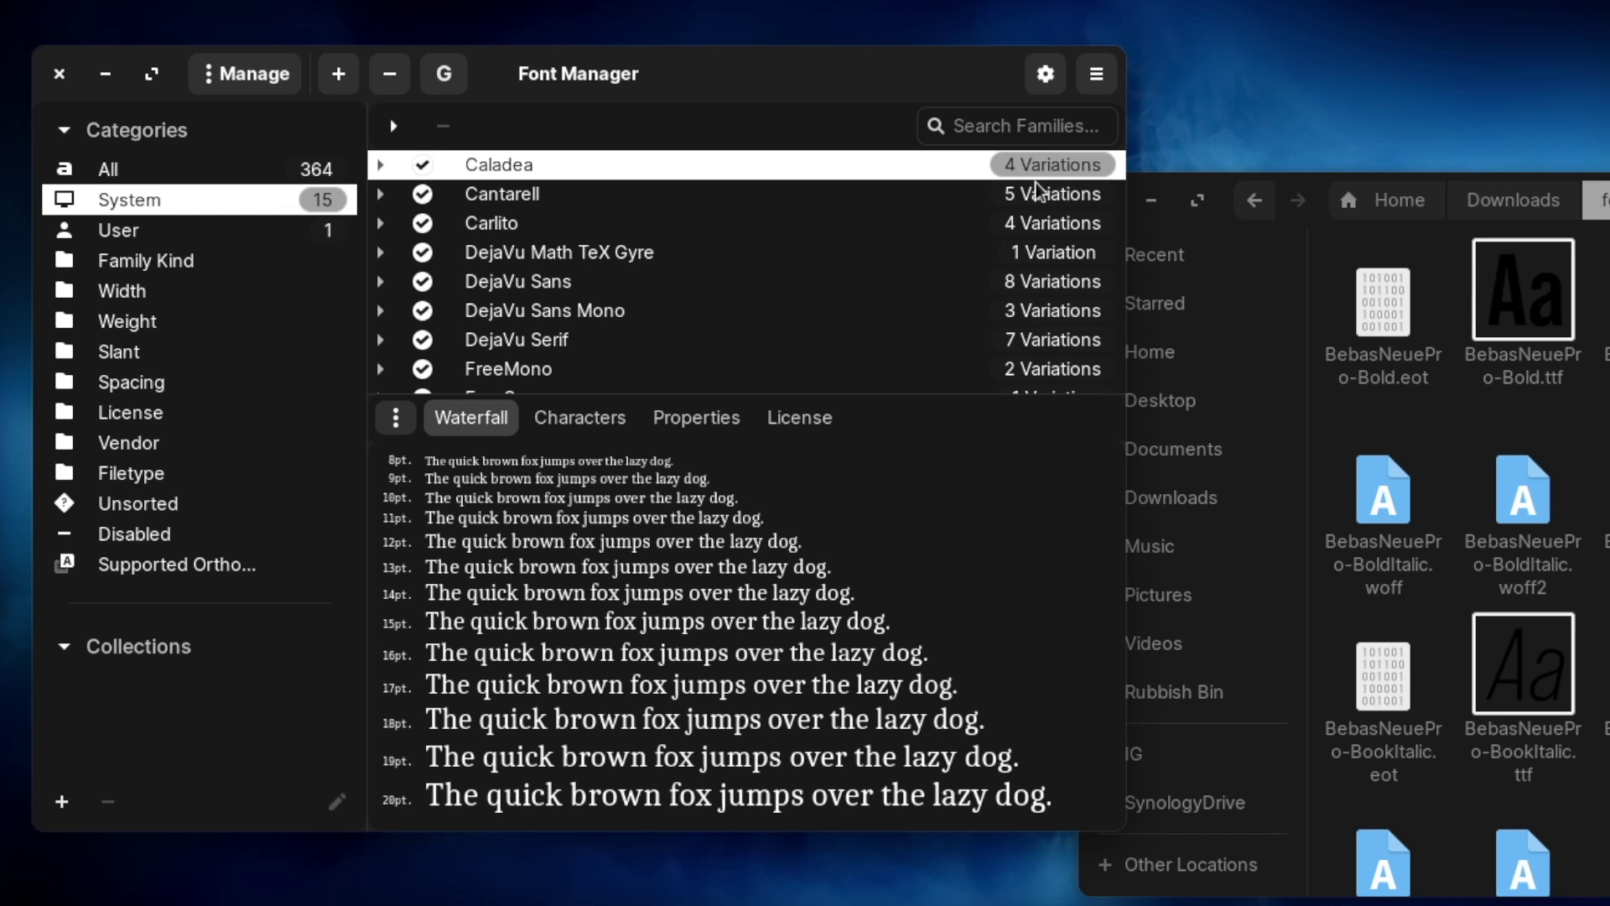
# Open the Google Fonts catalogue and browse its families as far as those around Montserrat.
pyautogui.click(444, 74)
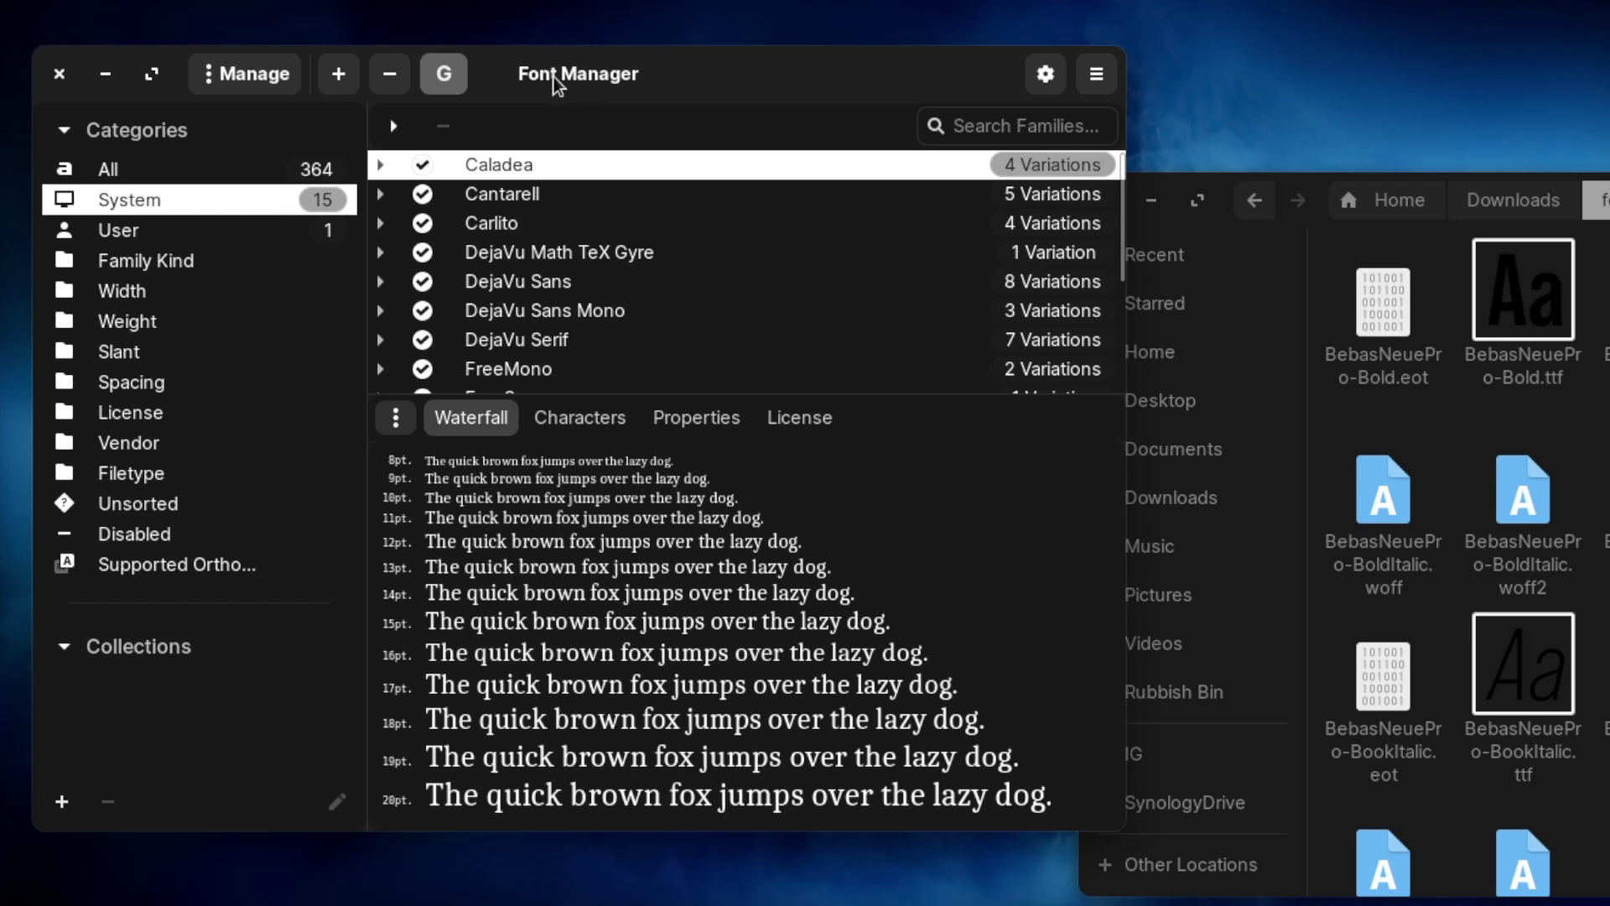
pyautogui.moveTo(612, 69); pyautogui.dragTo(621, 67)
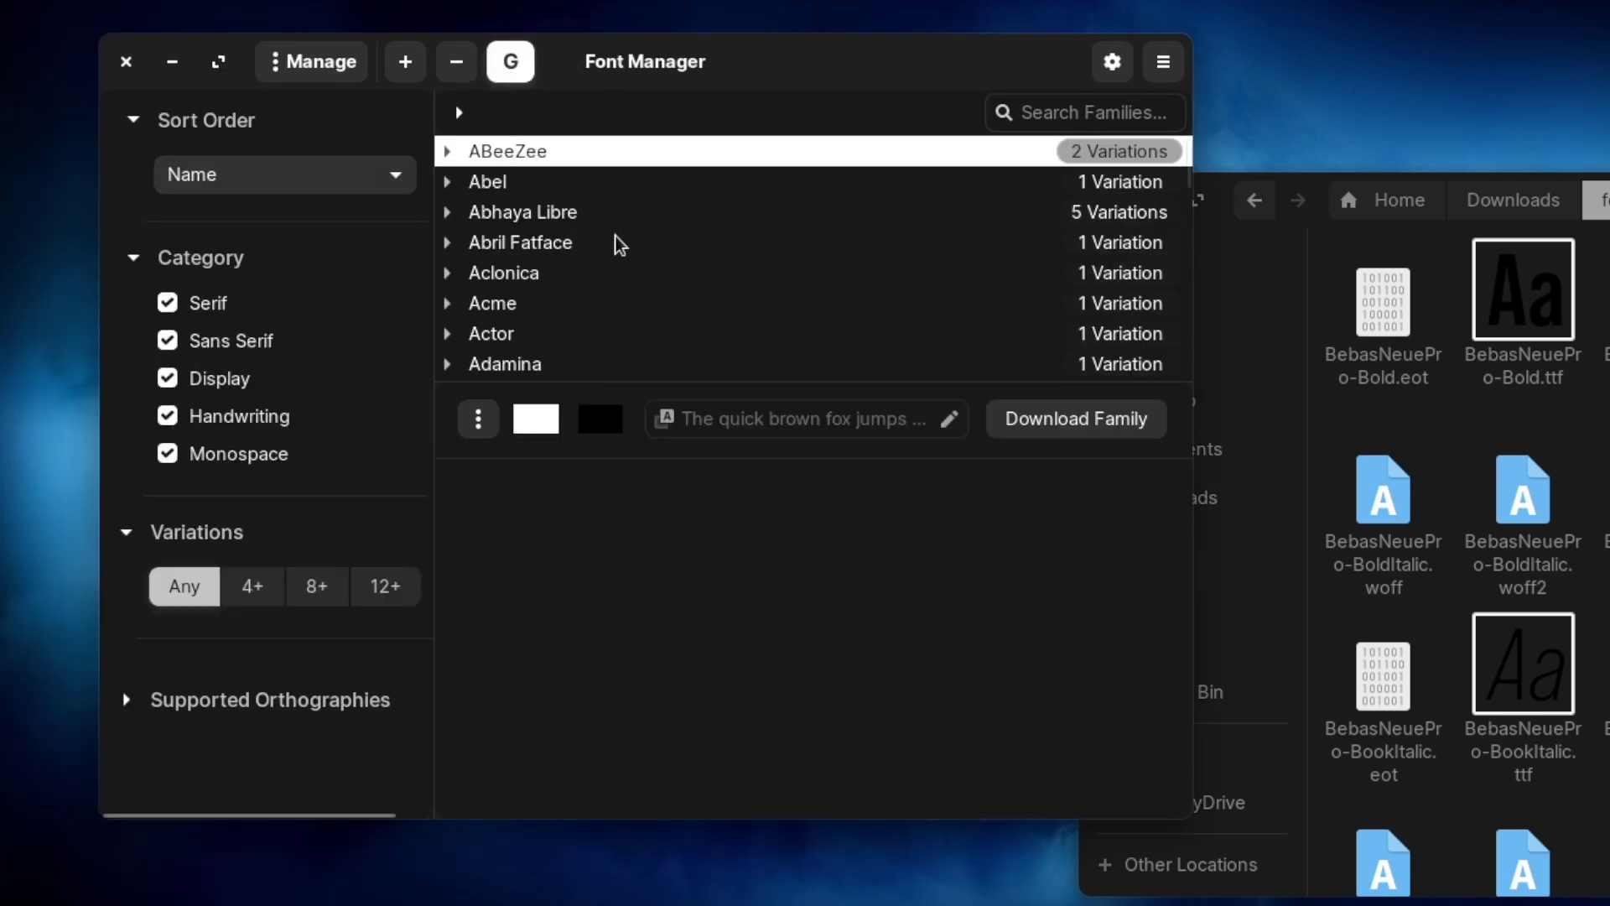
pyautogui.moveTo(1185, 178); pyautogui.dragTo(1186, 275)
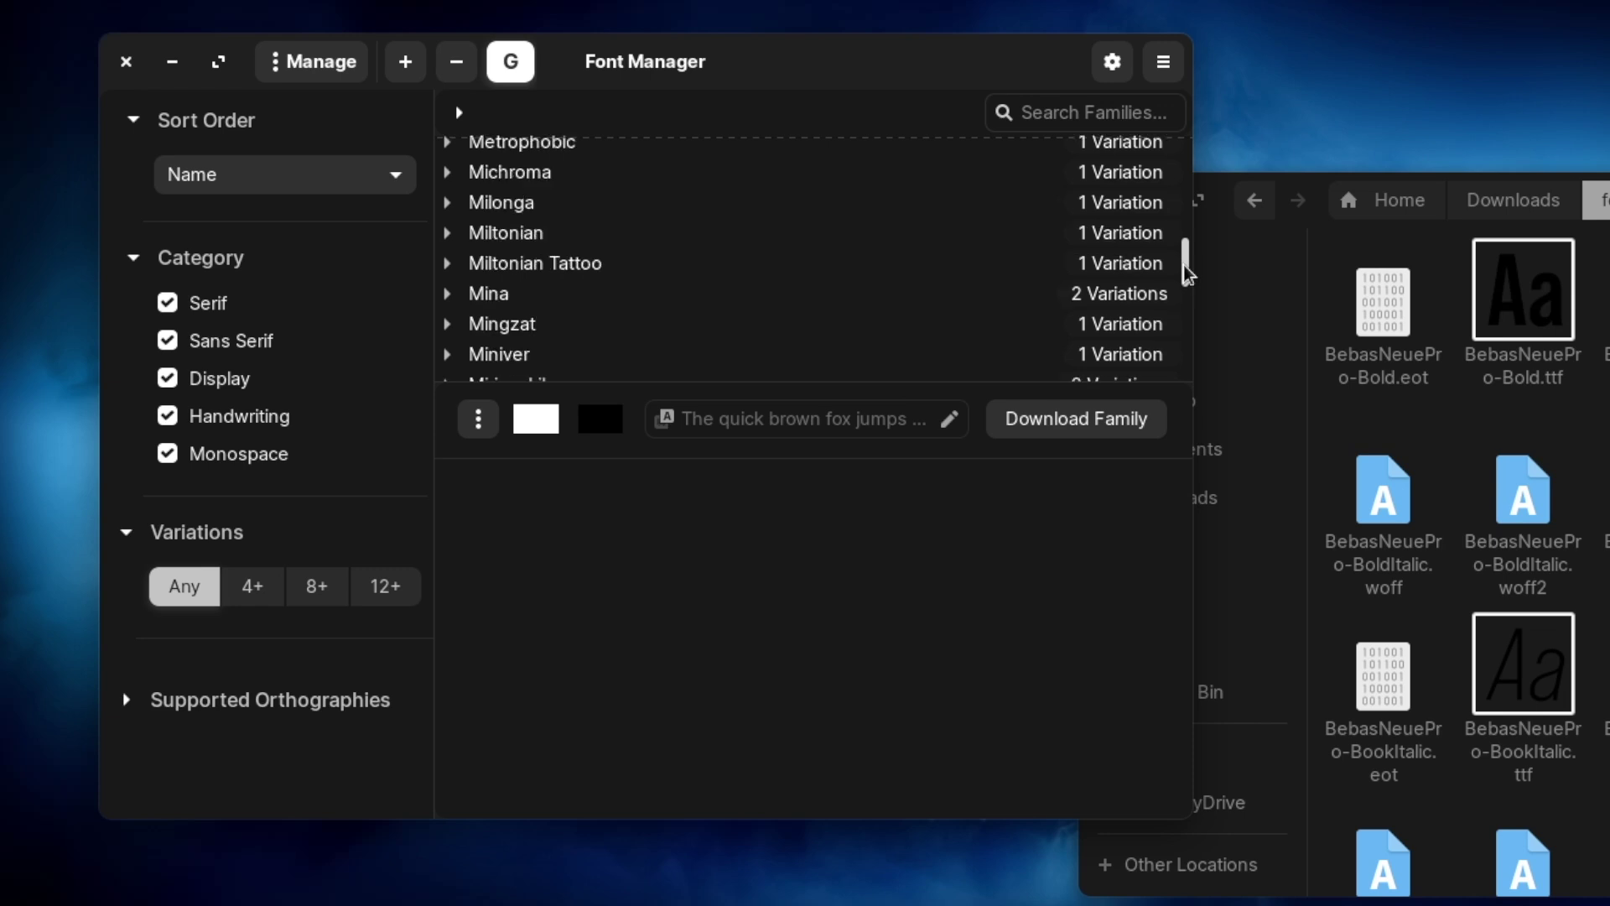
pyautogui.scroll(-5, 530, 278)
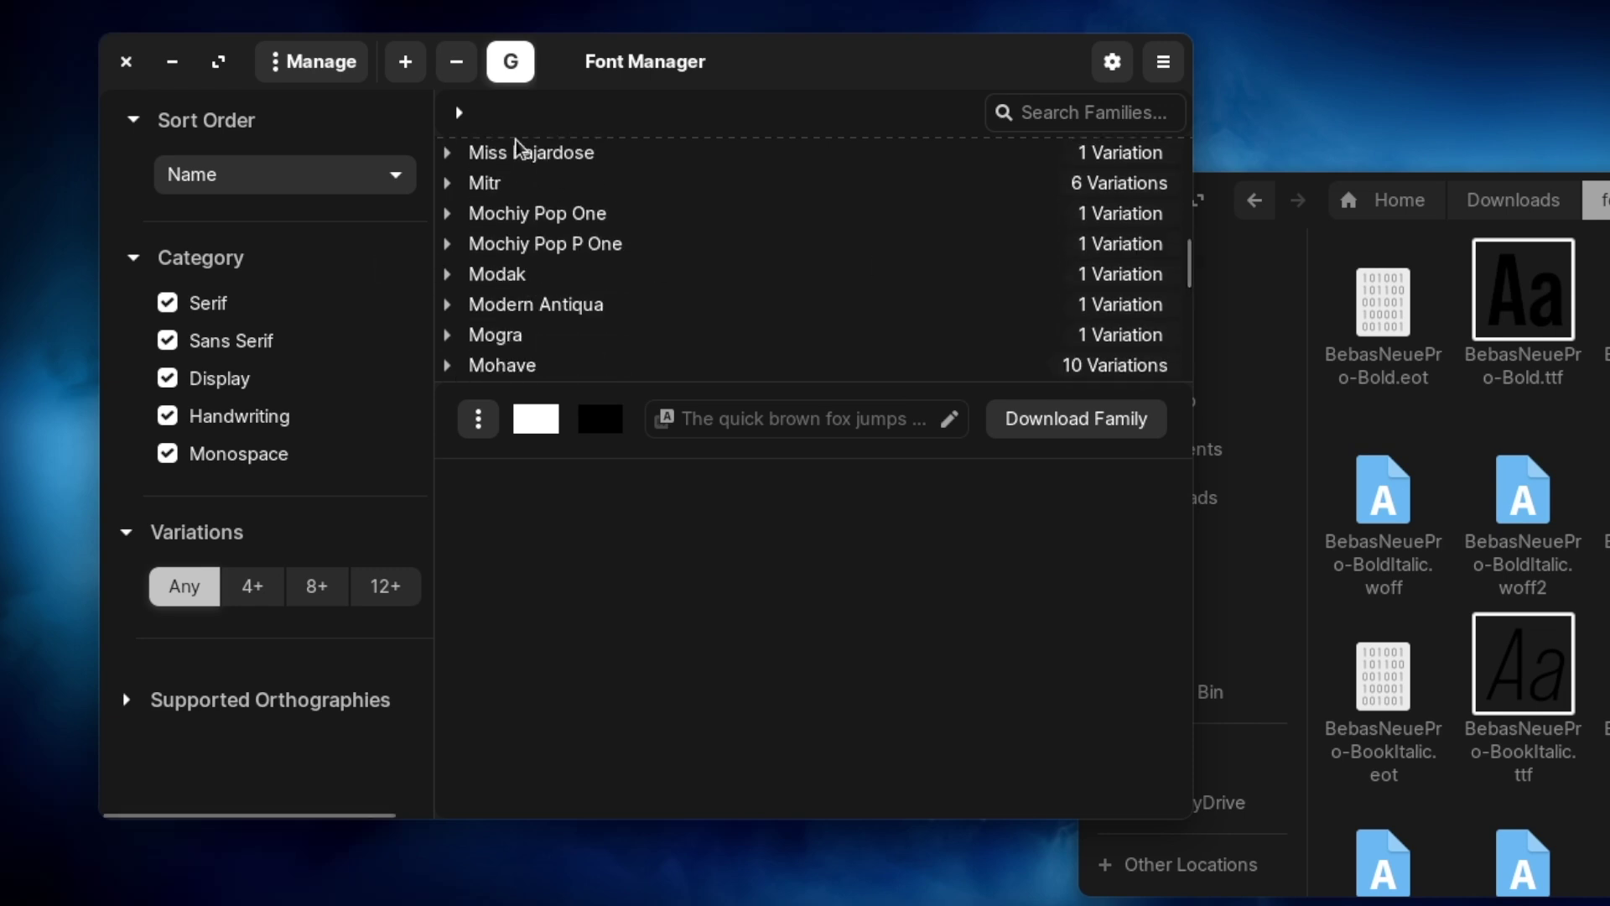
pyautogui.scroll(-3, 595, 334)
pyautogui.scroll(-2, 613, 334)
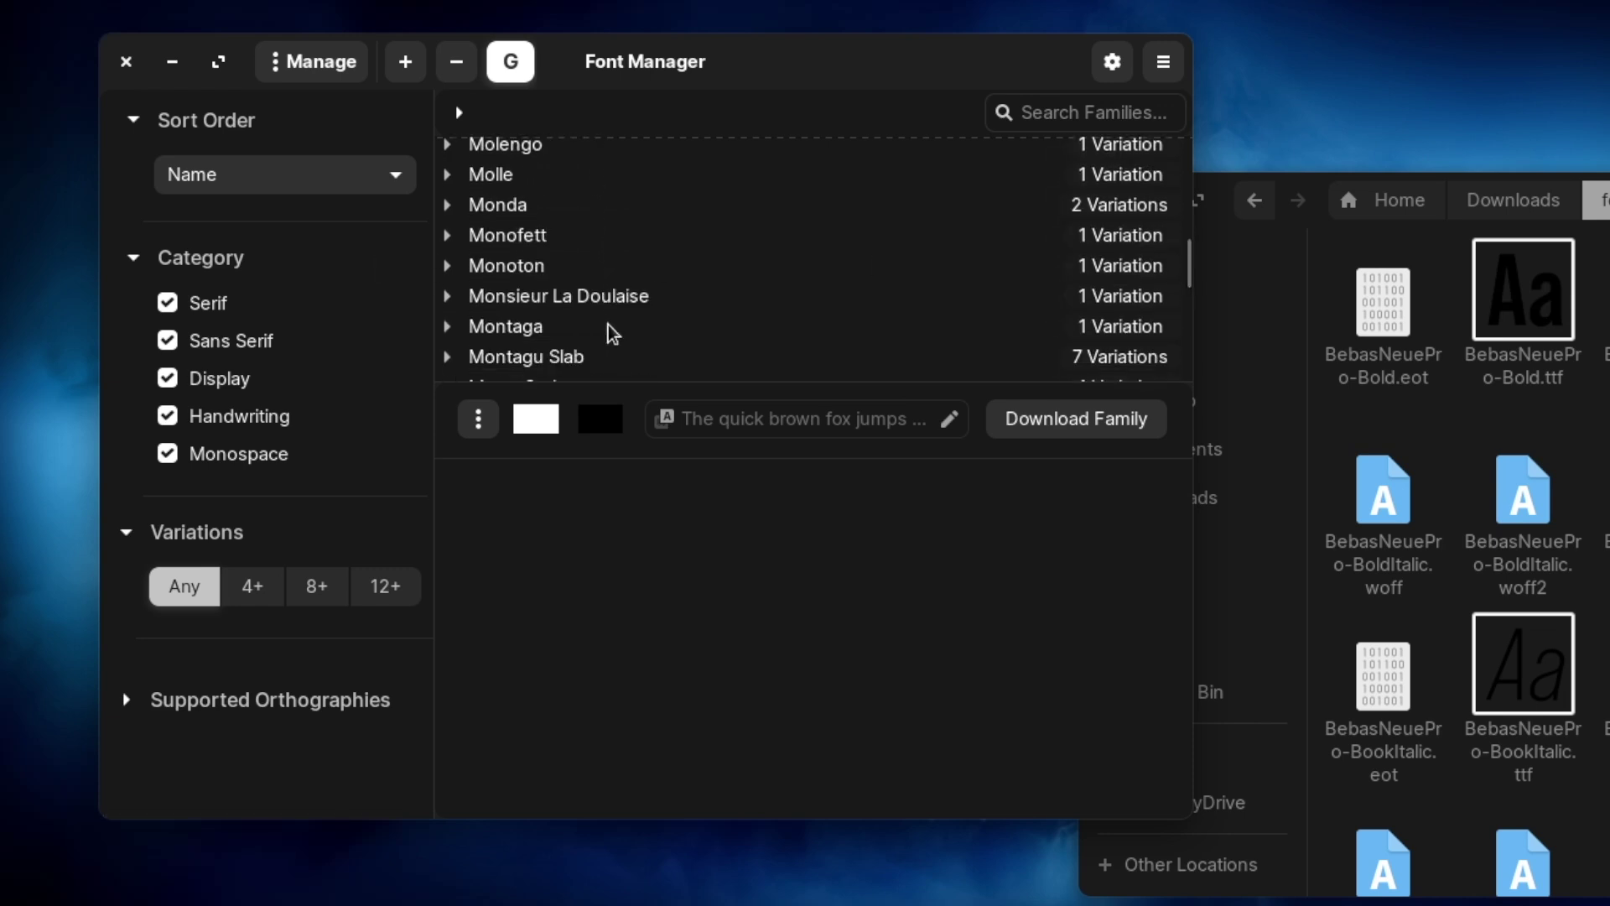
pyautogui.scroll(-5, 613, 334)
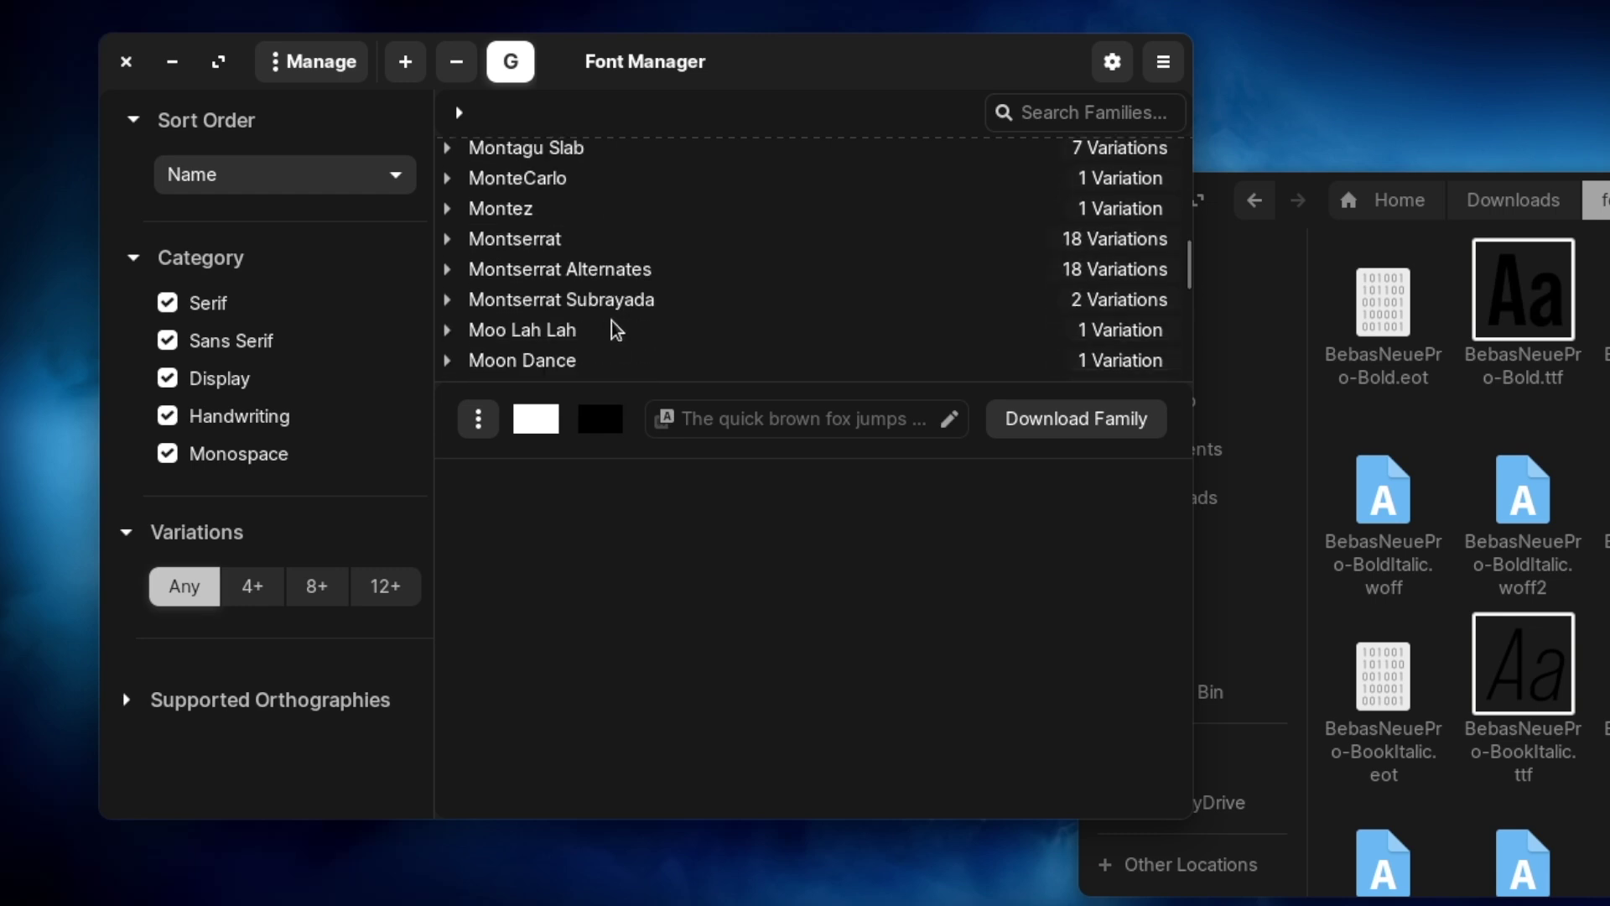
pyautogui.scroll(-3, 611, 328)
pyautogui.scroll(-1, 606, 317)
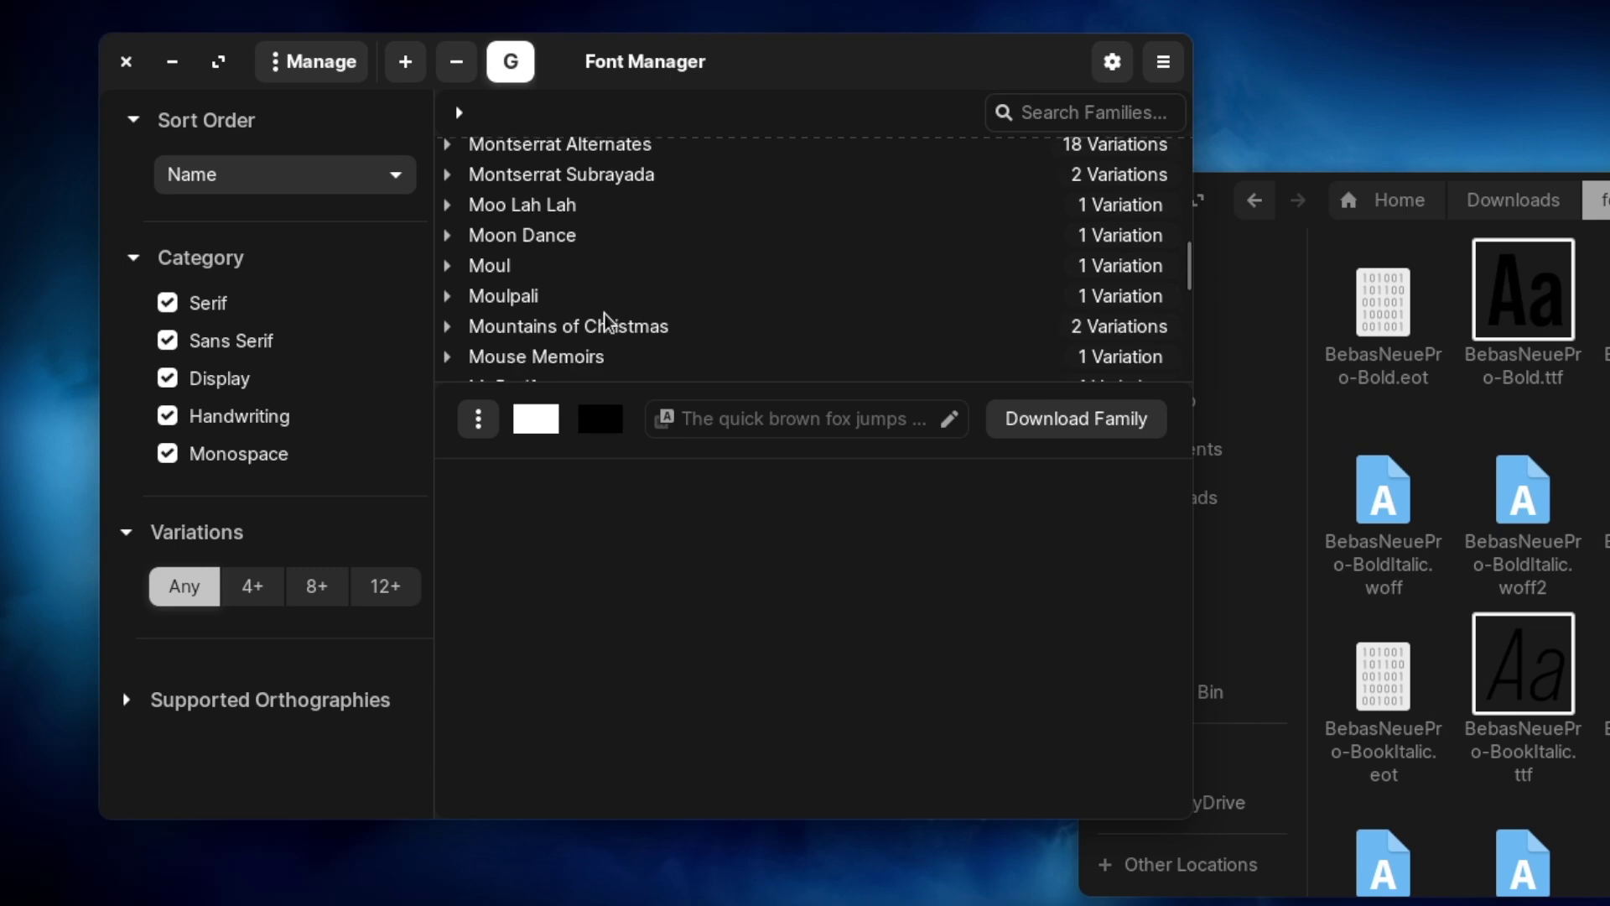
# Check the available view modes without changing the mode, and expand the Montserrat Alternates family's variations.
pyautogui.click(327, 59)
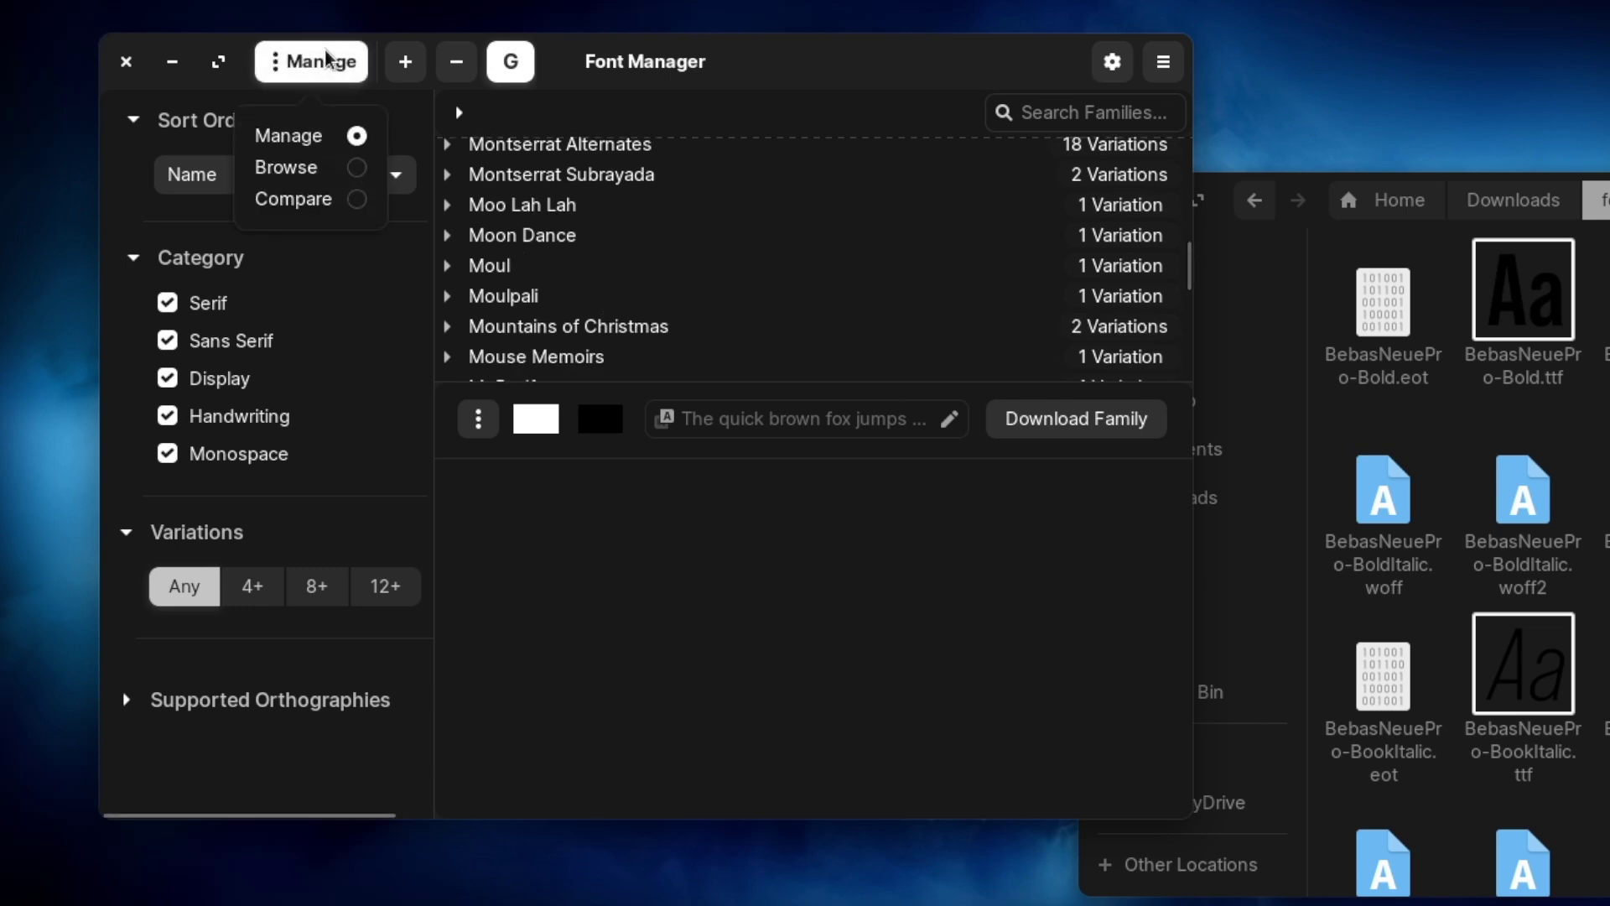
pyautogui.click(329, 61)
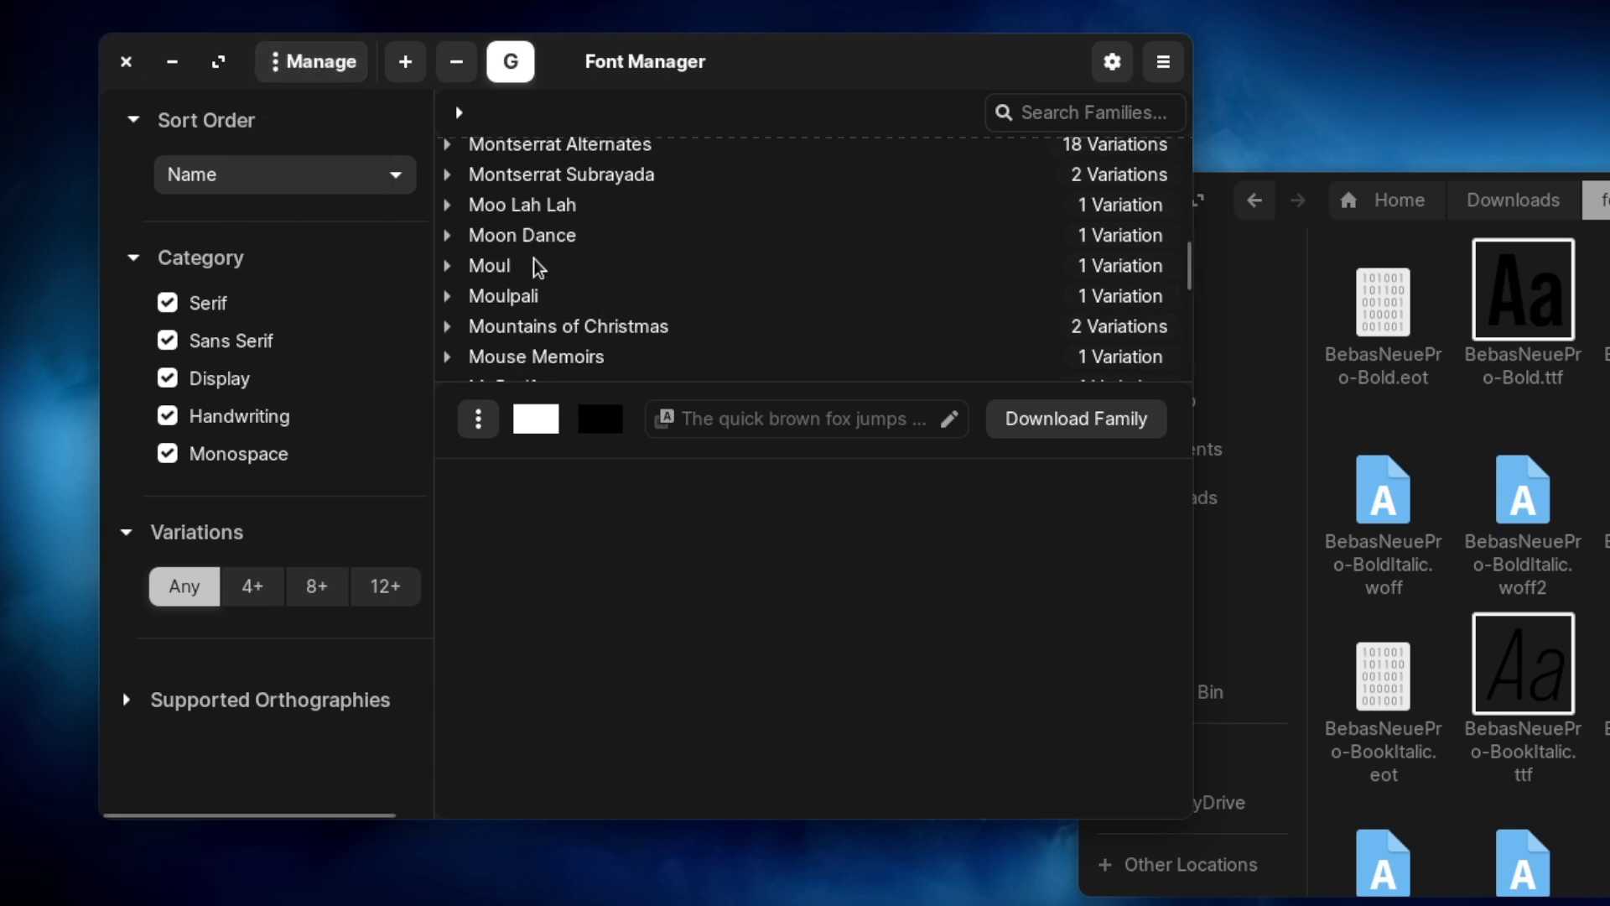
pyautogui.scroll(1, 476, 197)
pyautogui.click(468, 184)
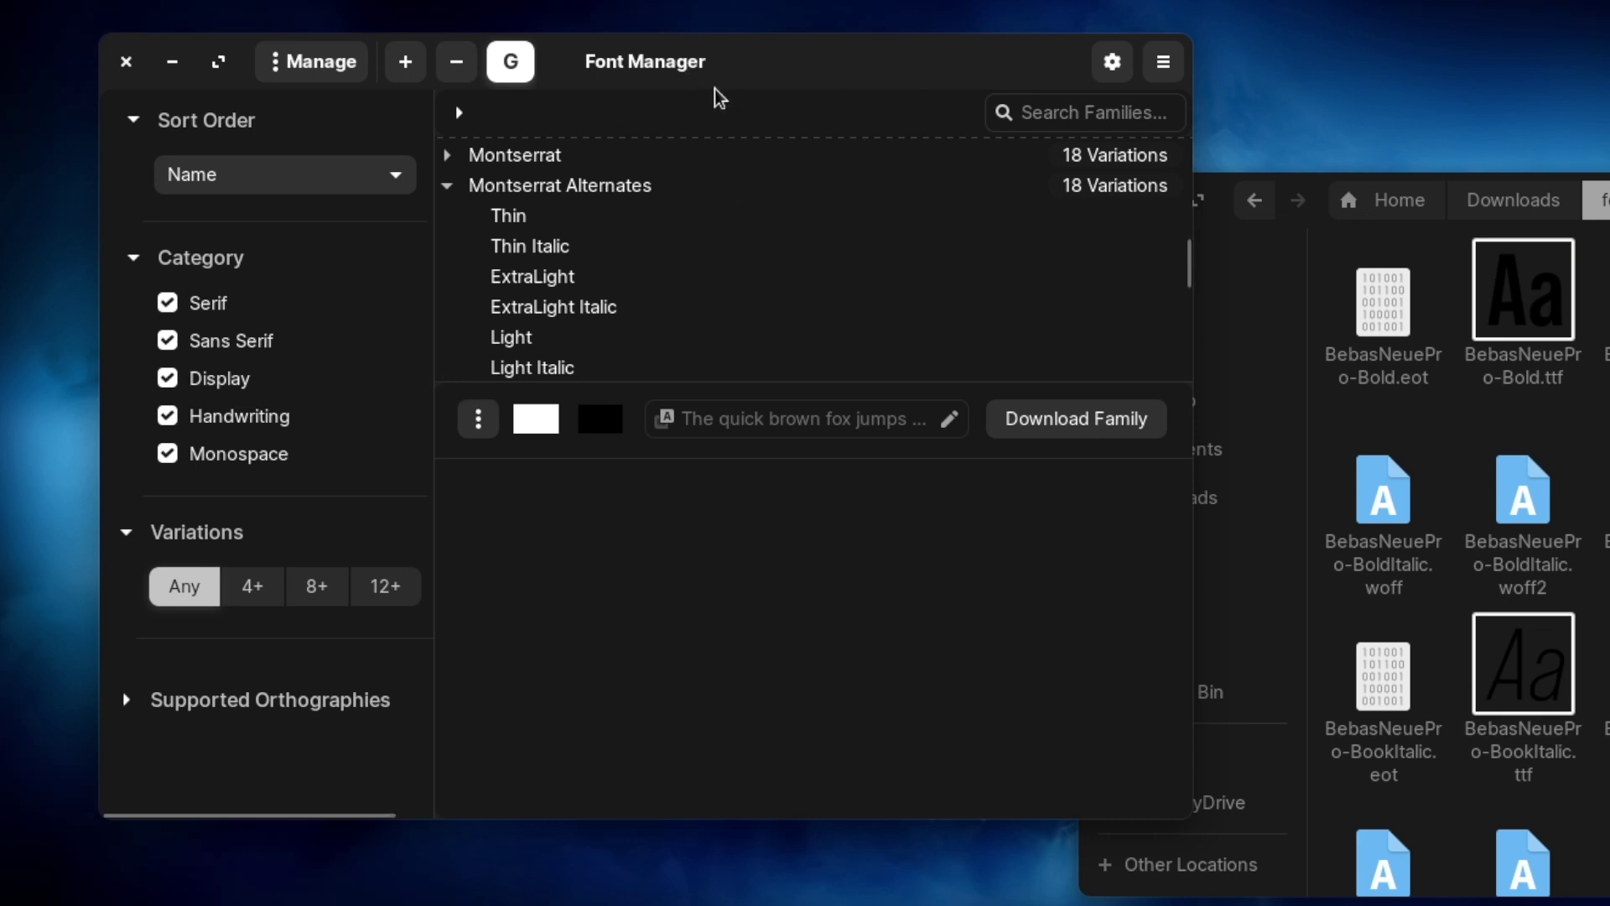
# Switch to the file manager showing the font(1) folder and close its window.
pyautogui.hotkey('alt', 'Tab')
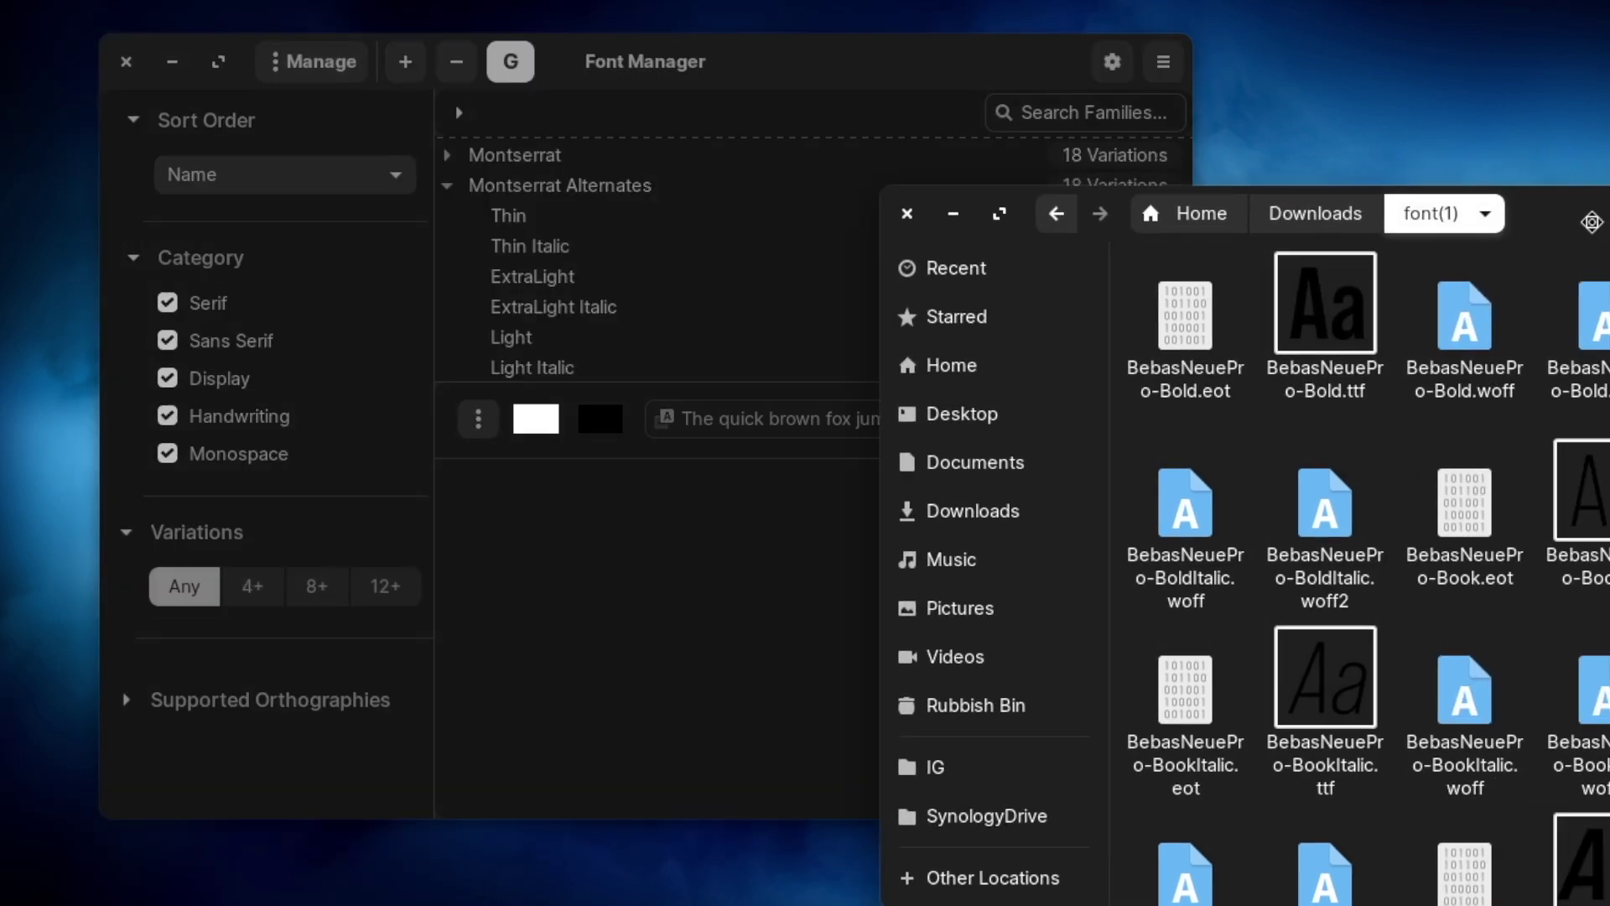
pyautogui.click(907, 213)
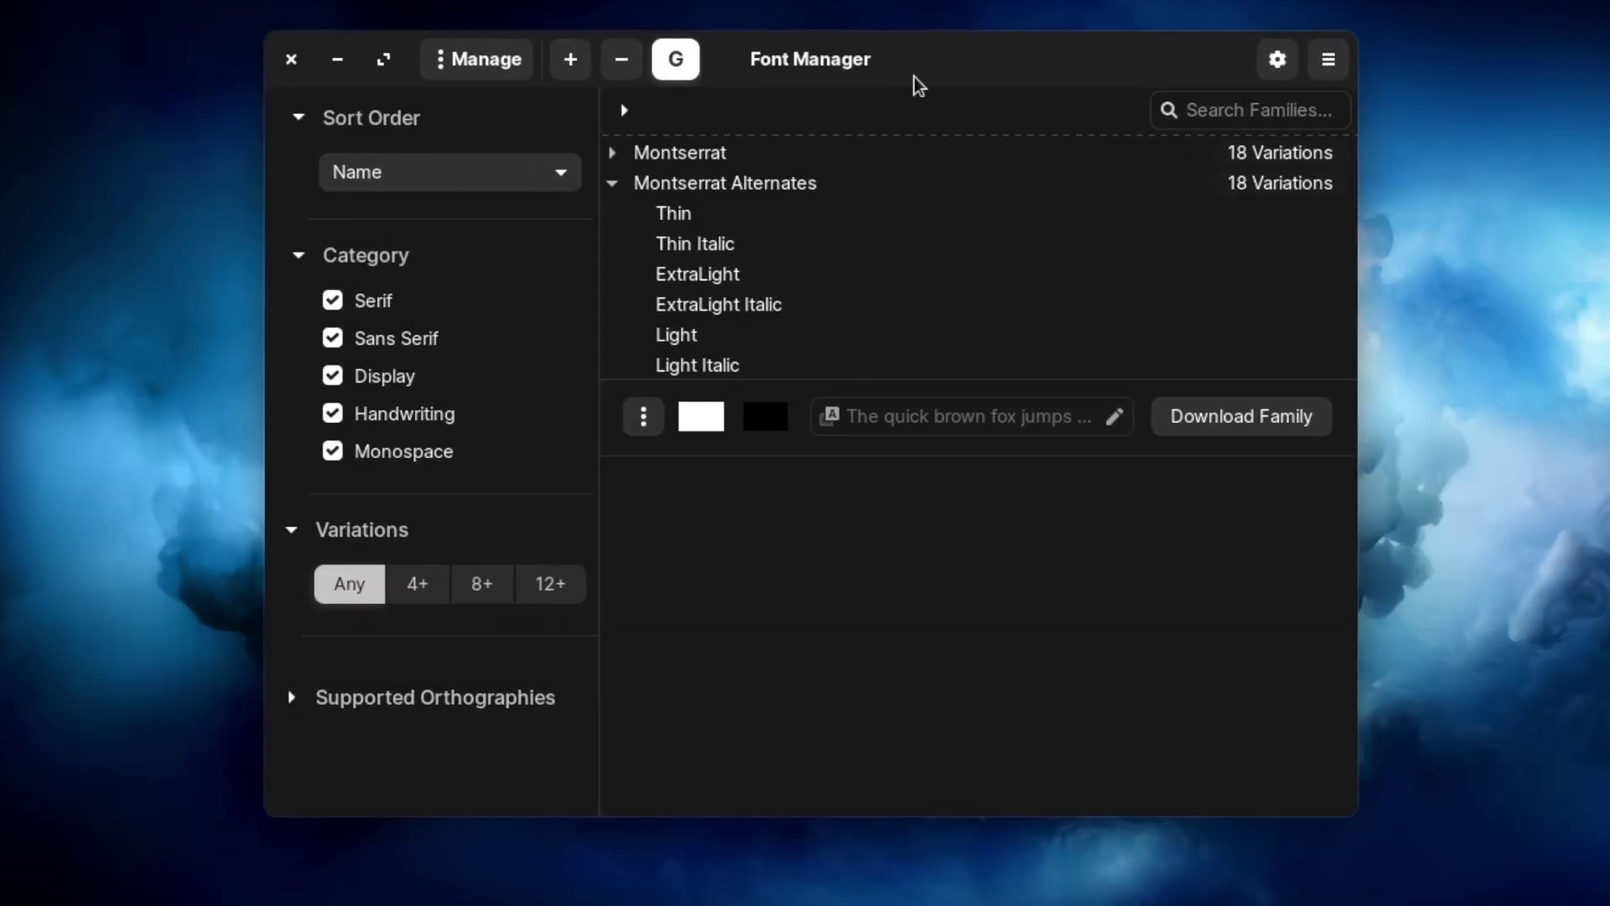
# Open Font Manager's preferences and review the Desktop, Sources, Actions, Substitutions, Display, Rendering and Interface pages.
pyautogui.click(1277, 59)
pyautogui.click(352, 170)
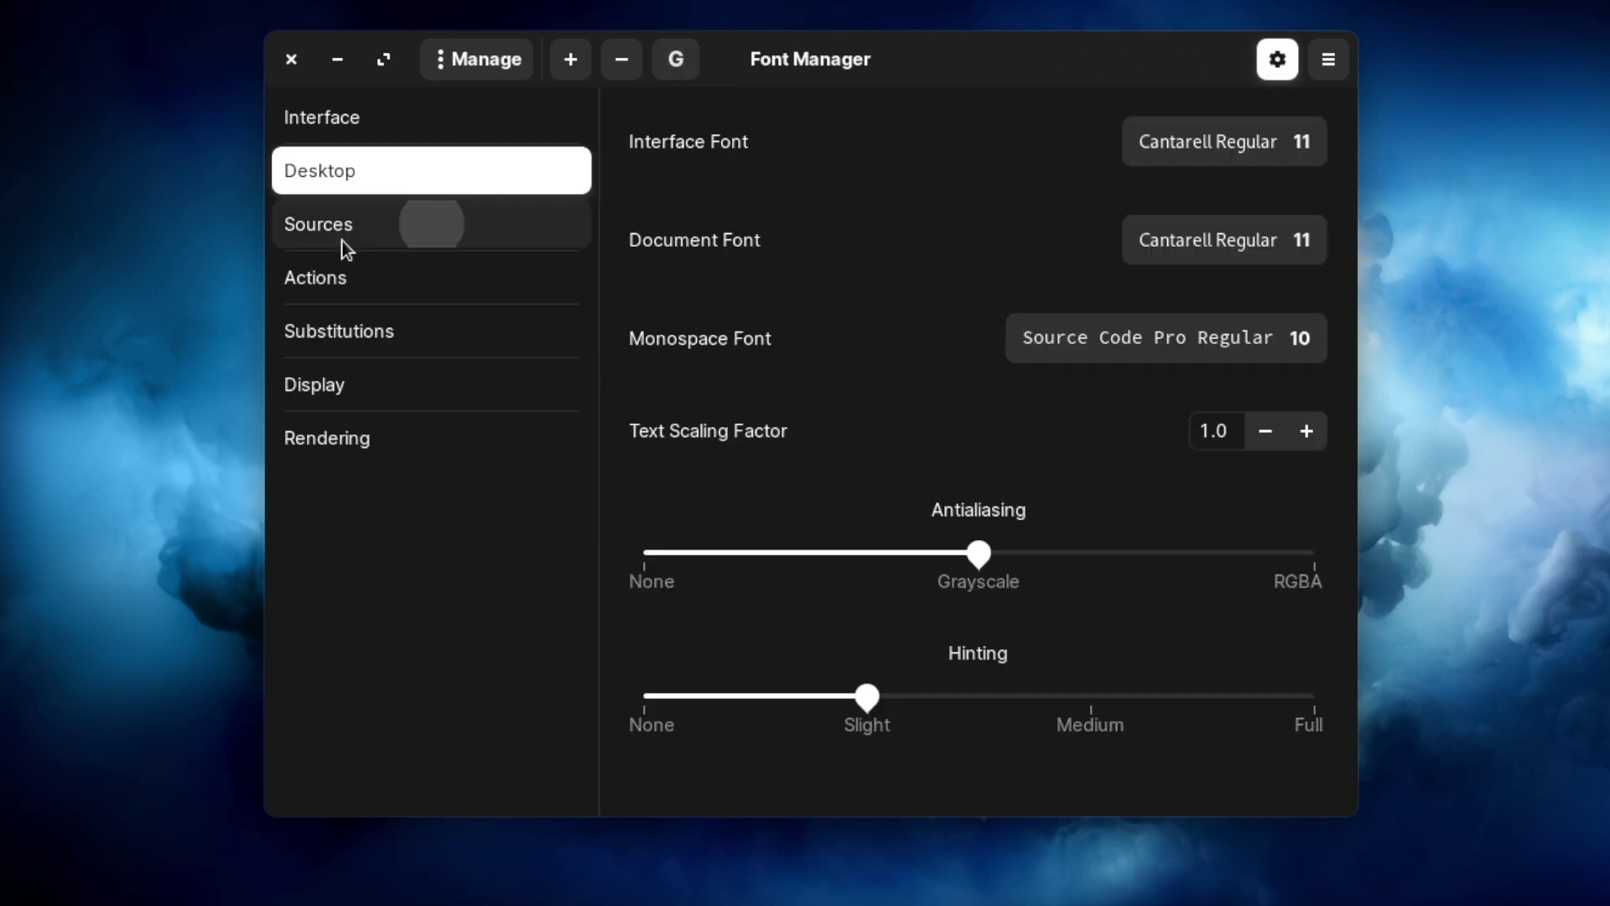
pyautogui.click(342, 240)
pyautogui.click(324, 184)
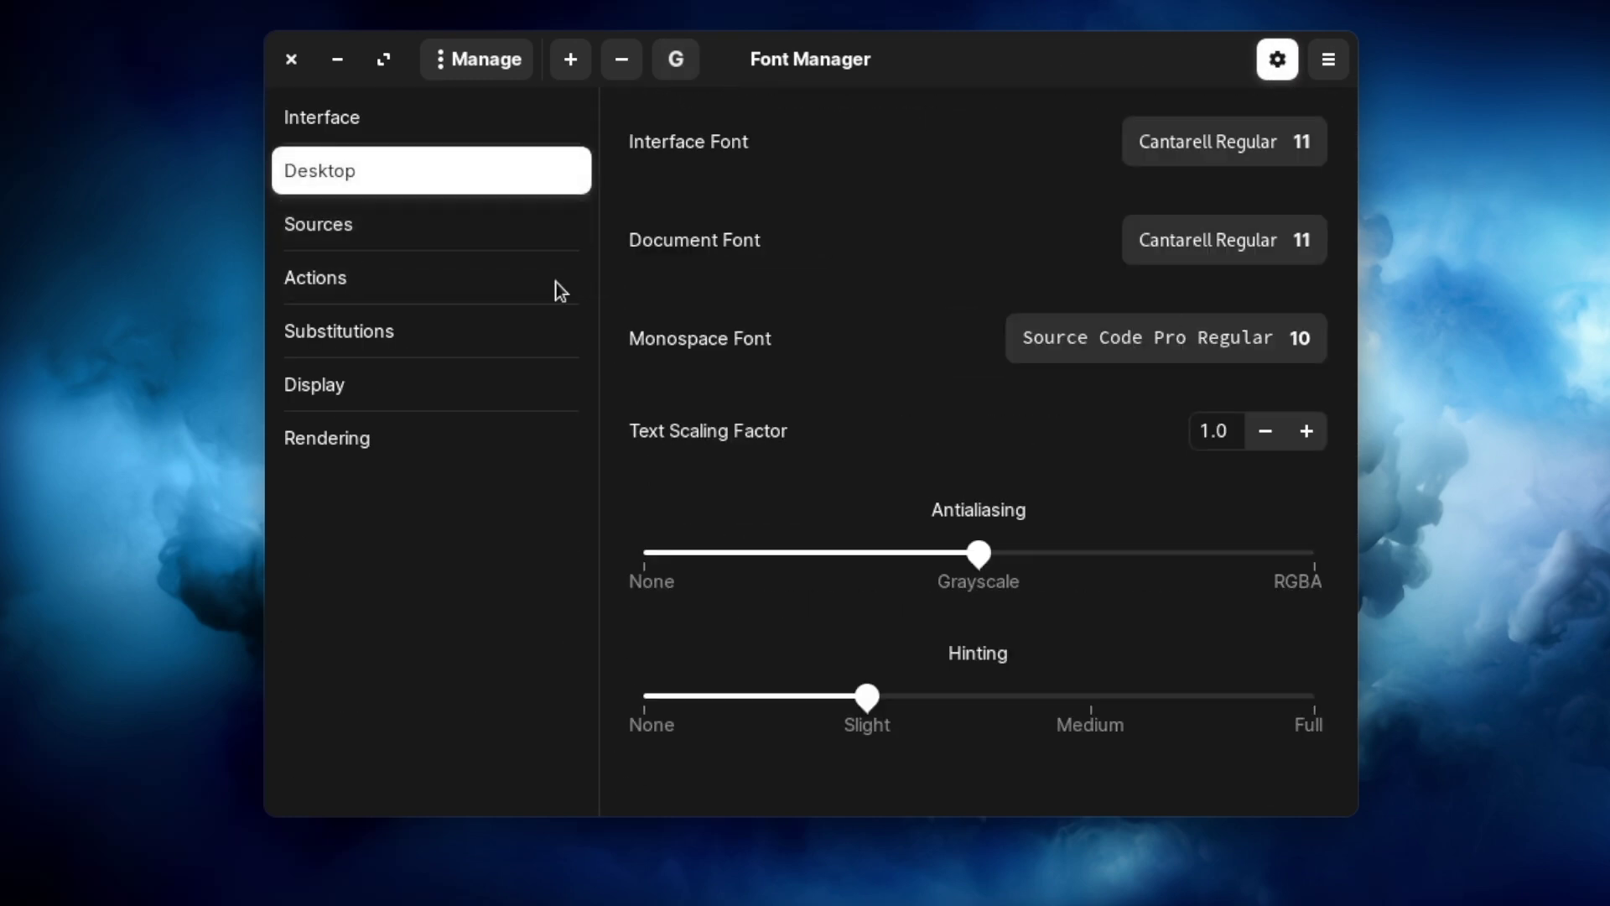
pyautogui.click(470, 231)
pyautogui.click(470, 285)
pyautogui.click(459, 329)
pyautogui.click(440, 386)
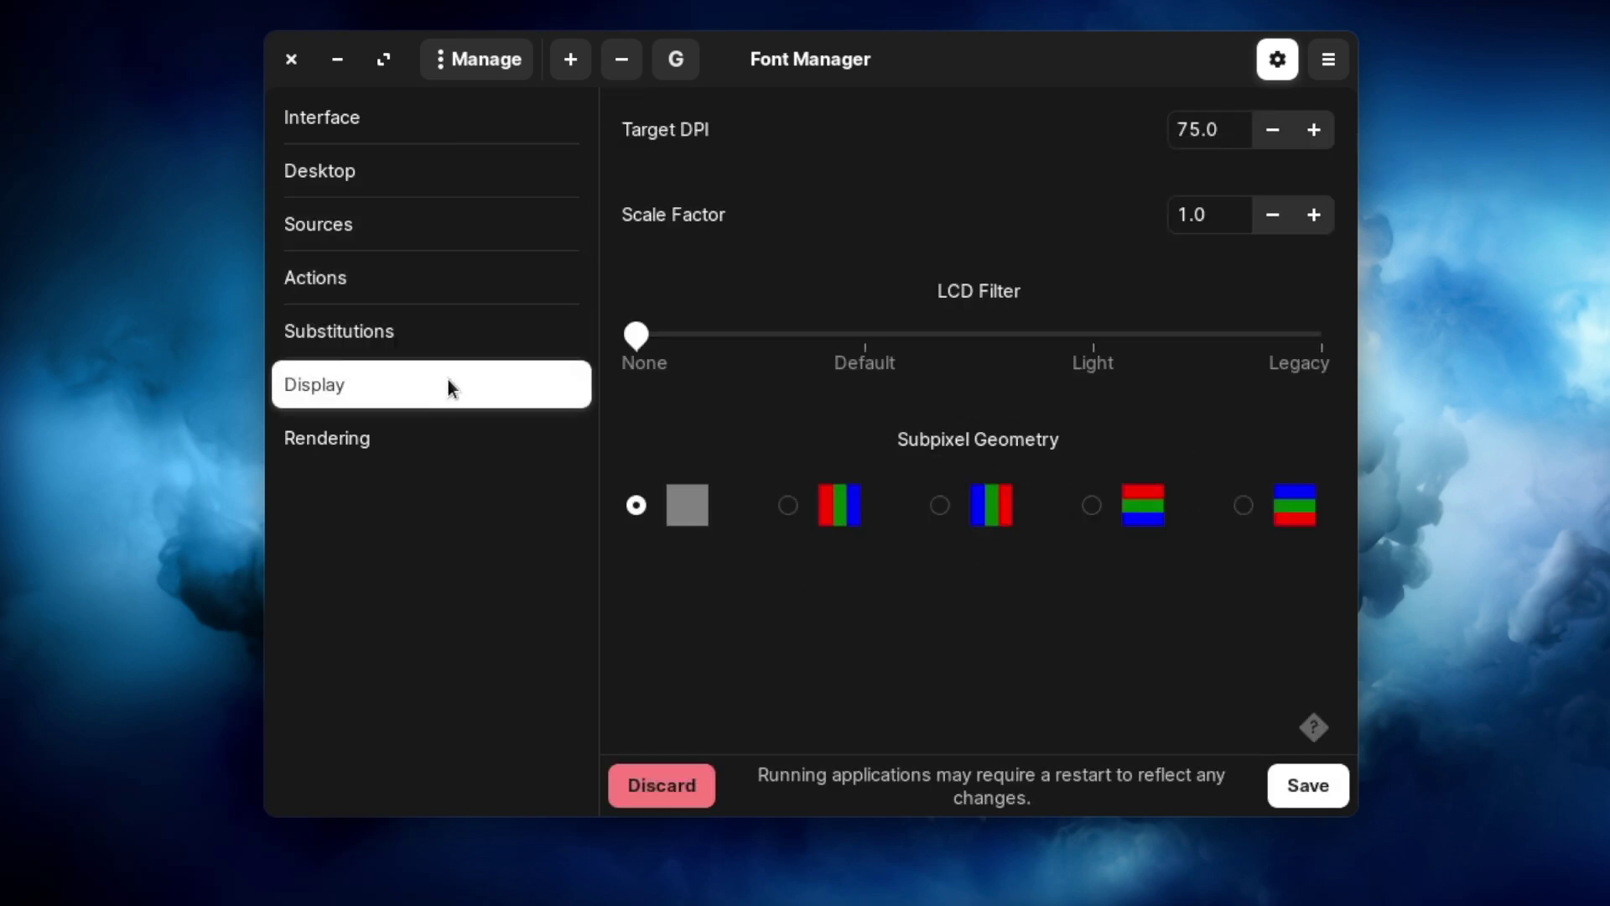
pyautogui.click(426, 431)
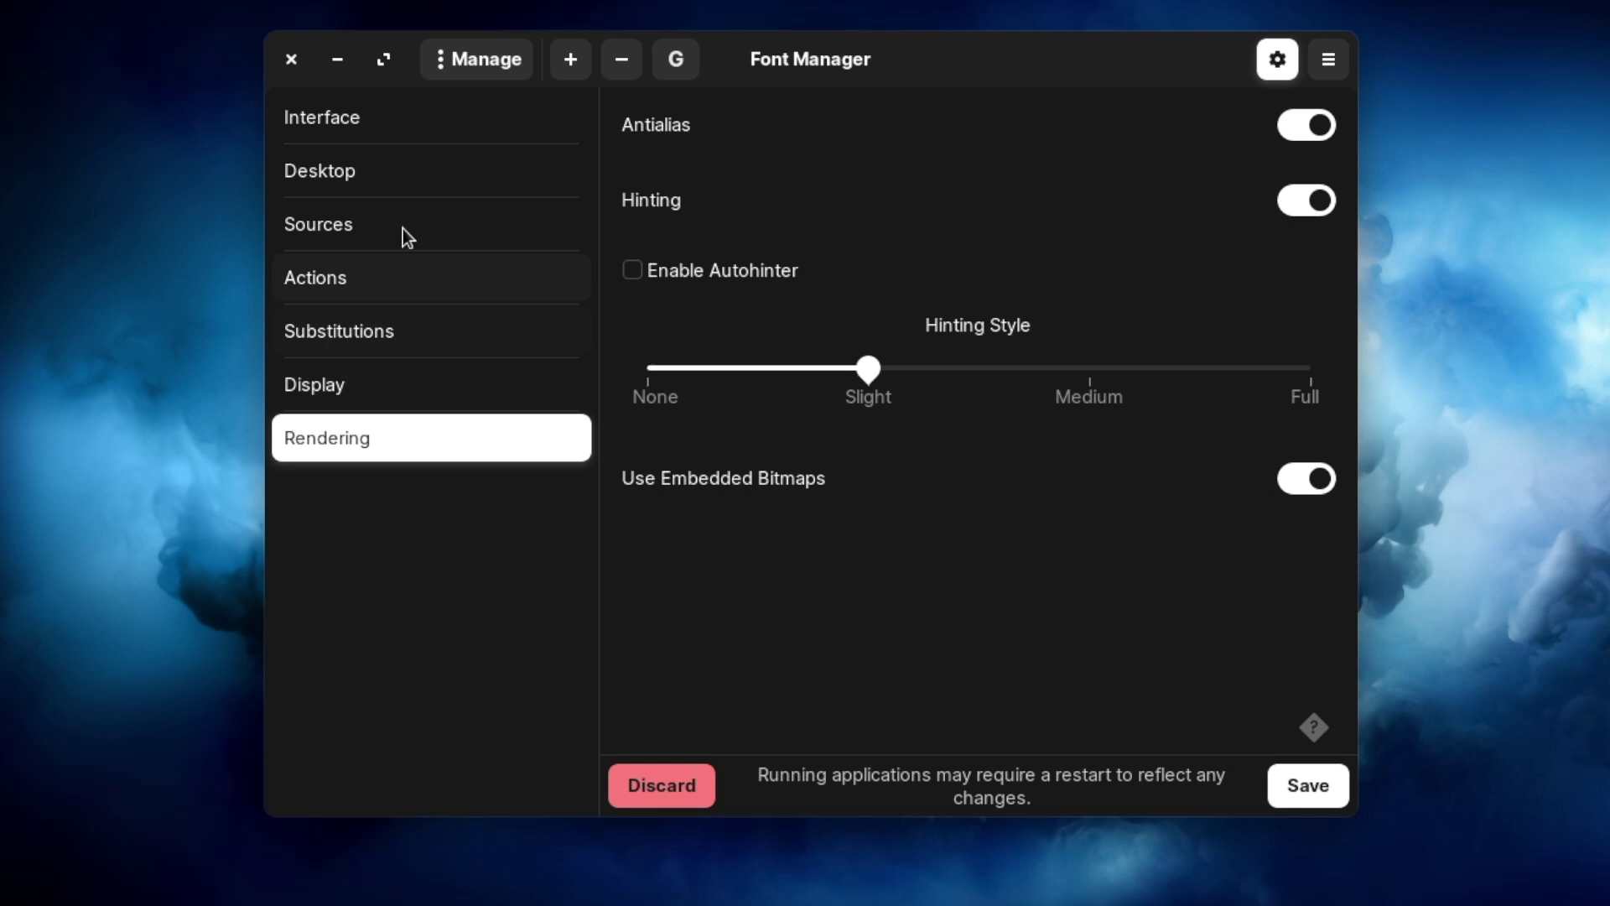
pyautogui.click(348, 126)
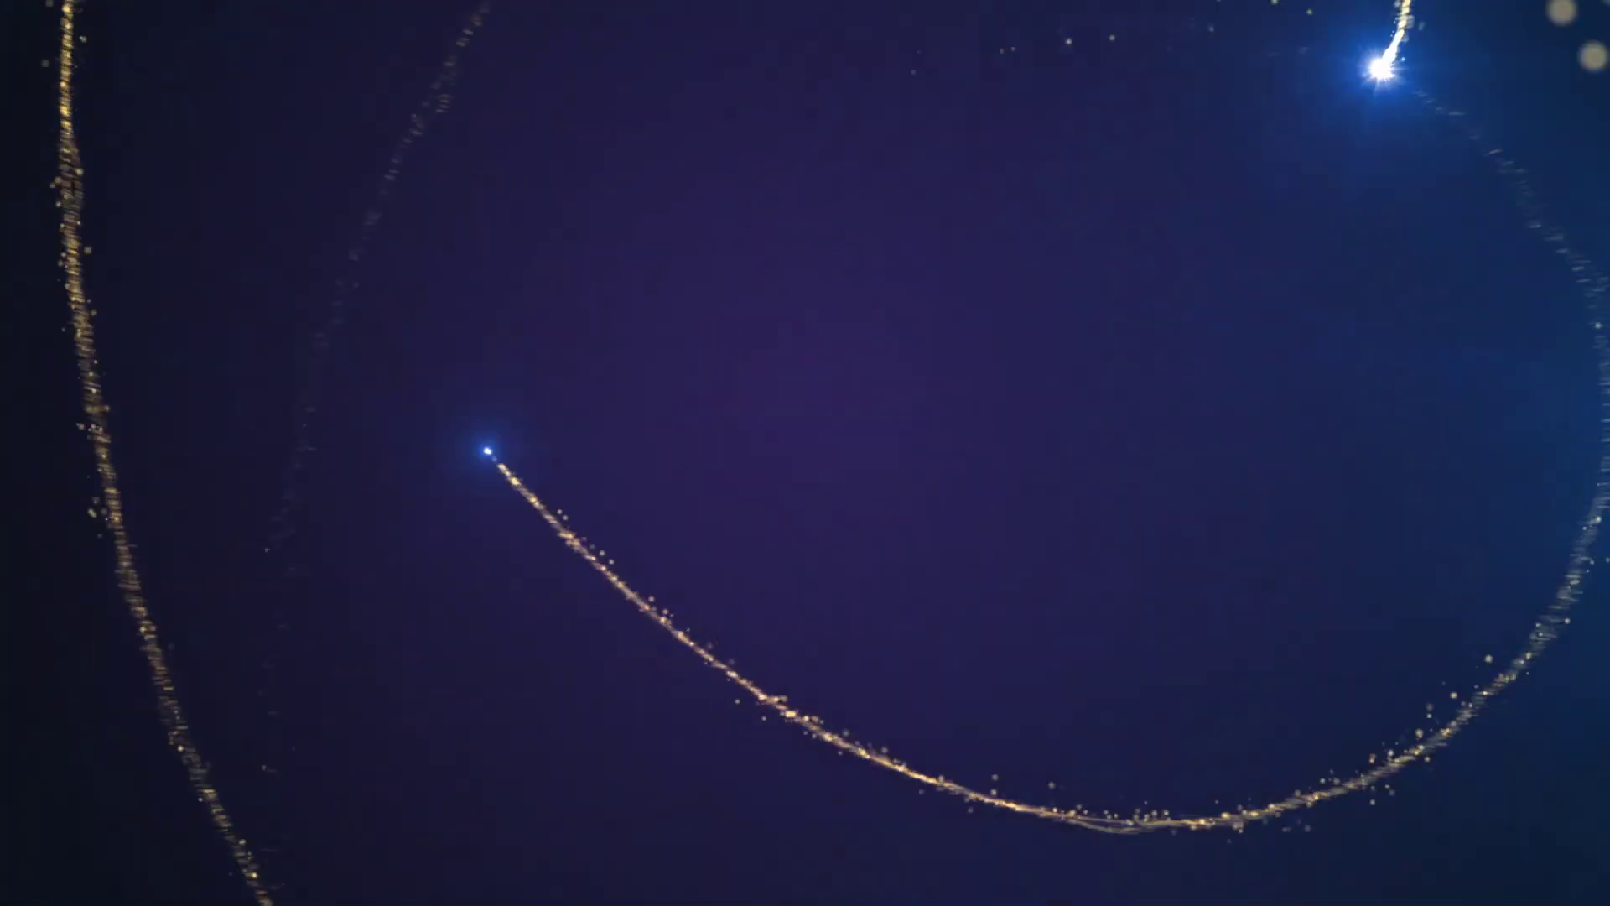